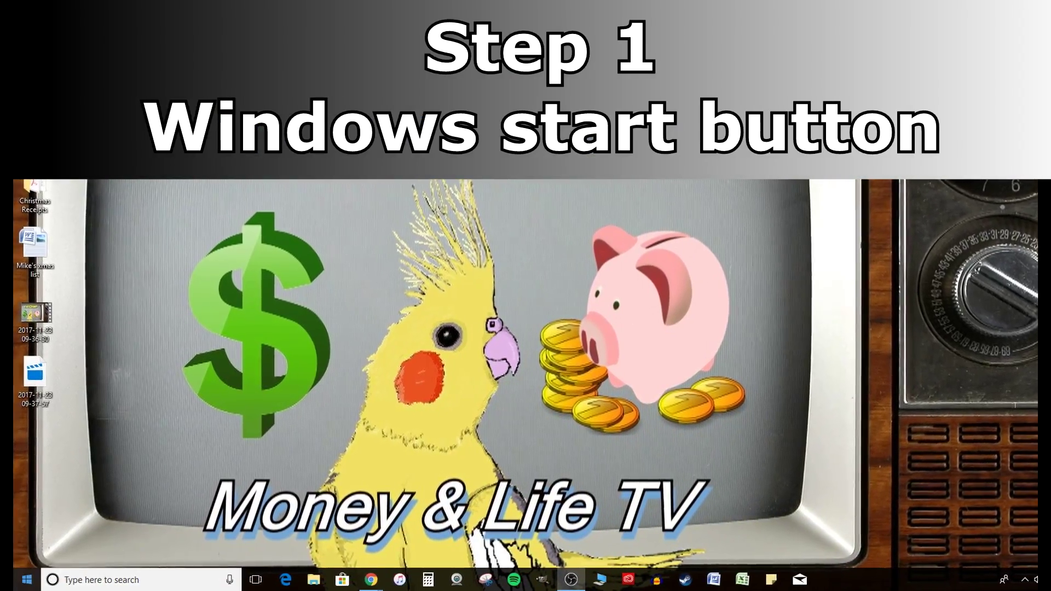
- Search the Start menu for 'snip' and right-click the Snipping Tool best match
{"action": "key", "text": "super"}
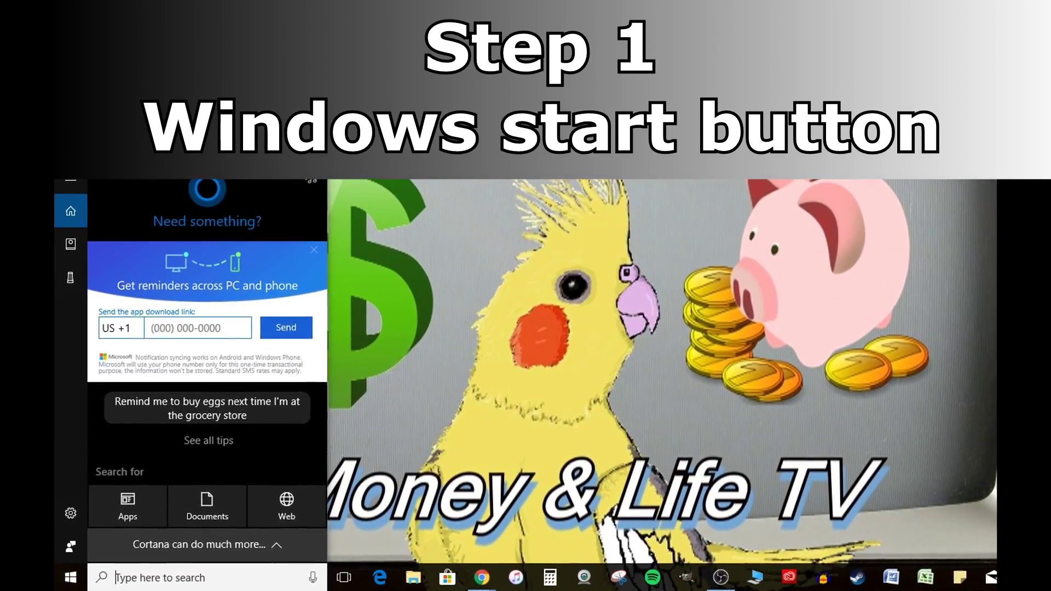
{"action": "type", "text": "s"}
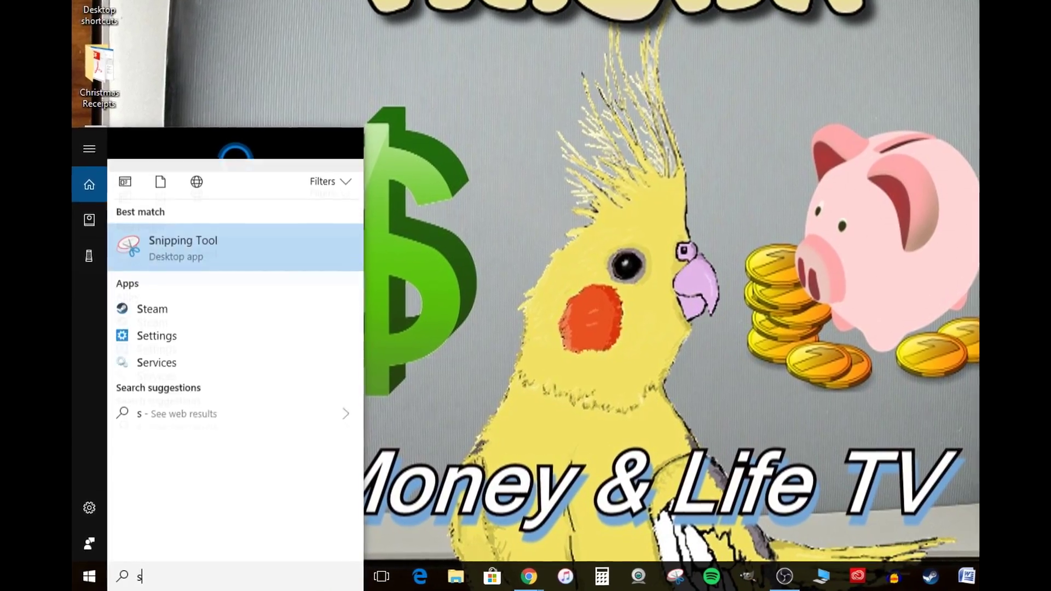
{"action": "type", "text": "nipping"}
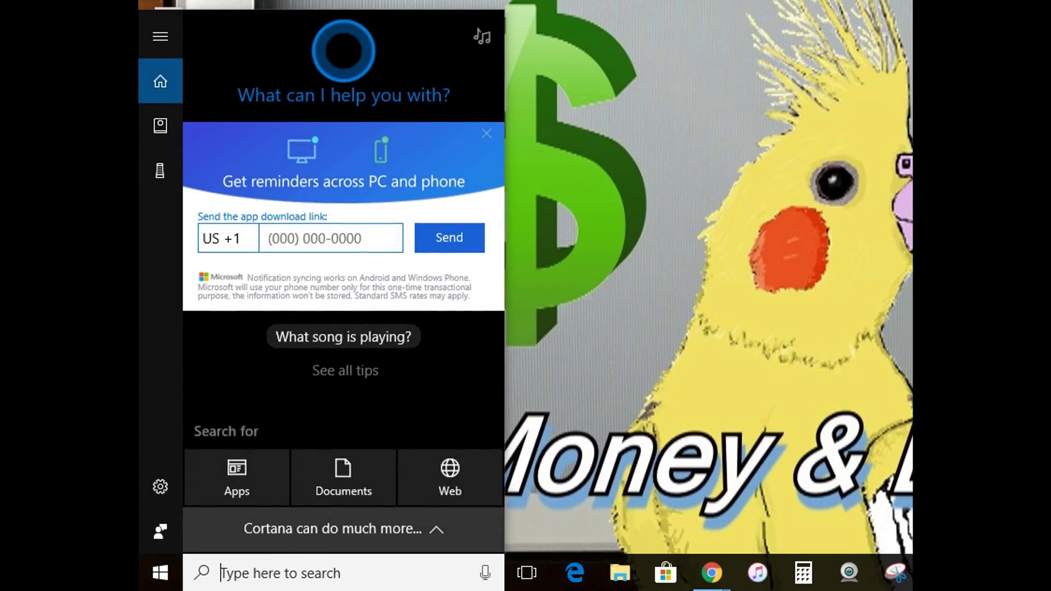
{"action": "type", "text": "snip"}
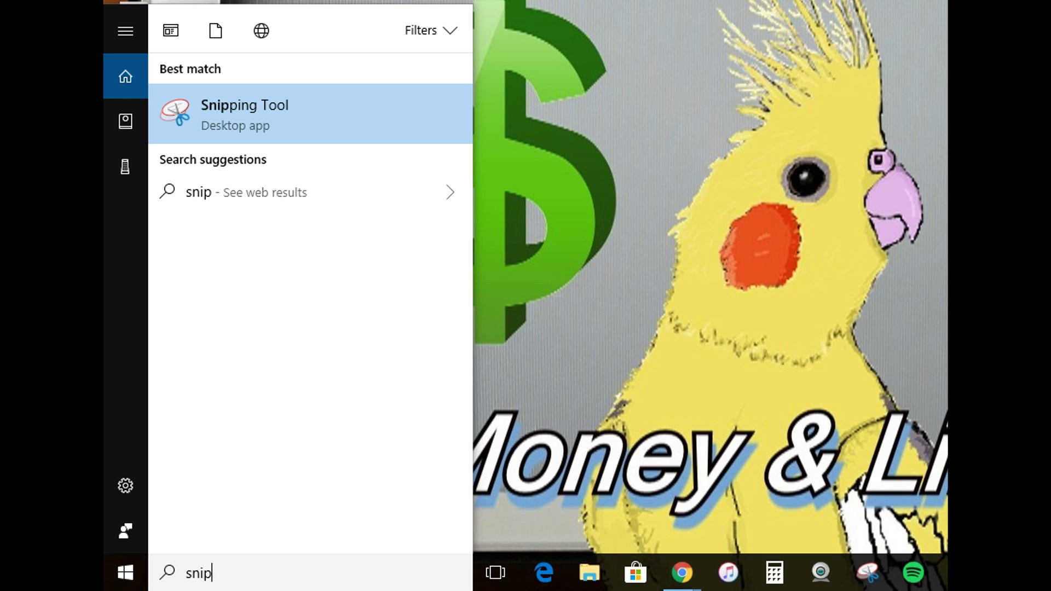
{"action": "right_click", "coordinate": [264, 114]}
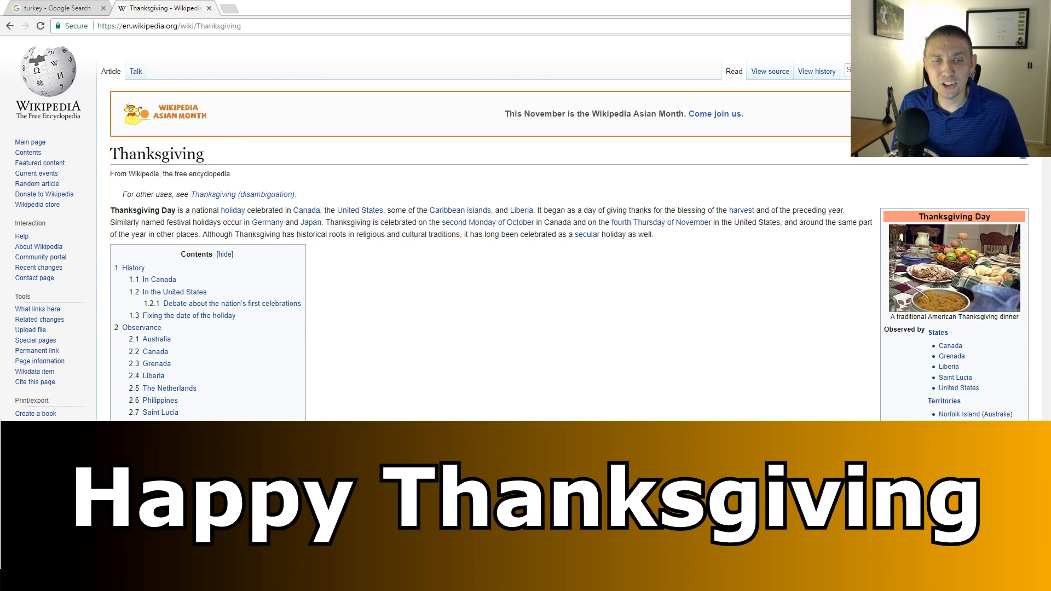
- Switch Chrome to the 'turkey - Google Search' tab showing the roast turkey image
{"action": "mouse_move", "coordinate": [336, 580]}
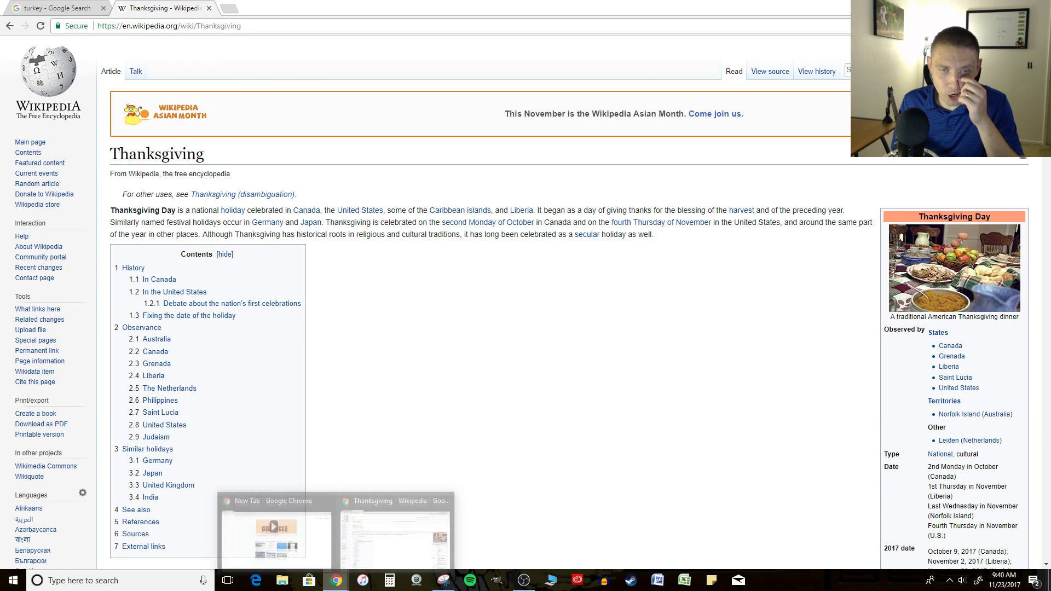
{"action": "left_click", "coordinate": [268, 527]}
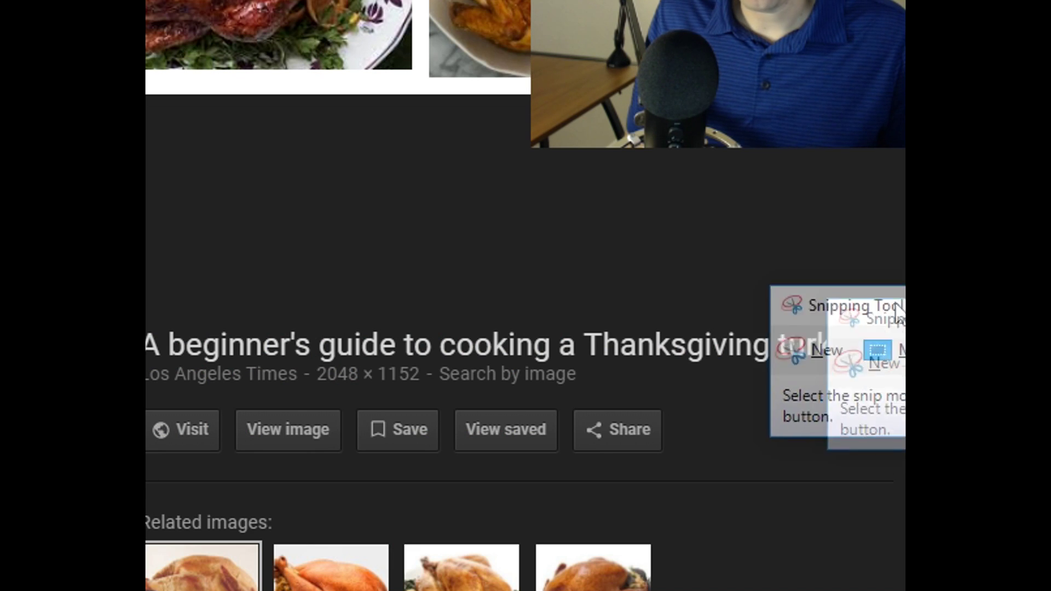
- Move the Snipping Tool window aside and snip a rectangle around the roast turkey picture
{"action": "left_click_drag", "start_coordinate": [1005, 223], "coordinate": [768, 157]}
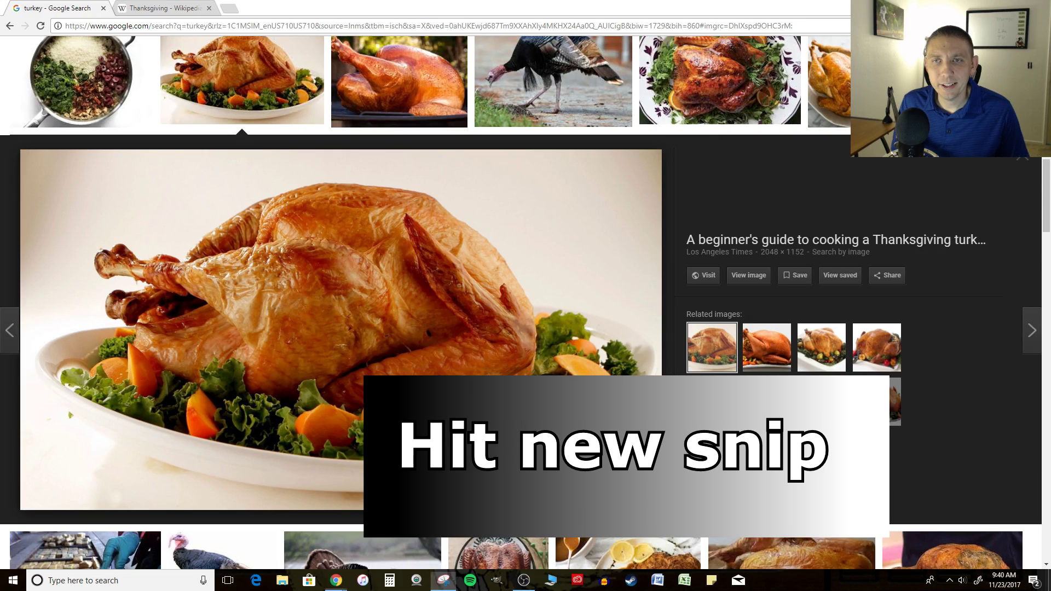
{"action": "left_click", "coordinate": [252, 183]}
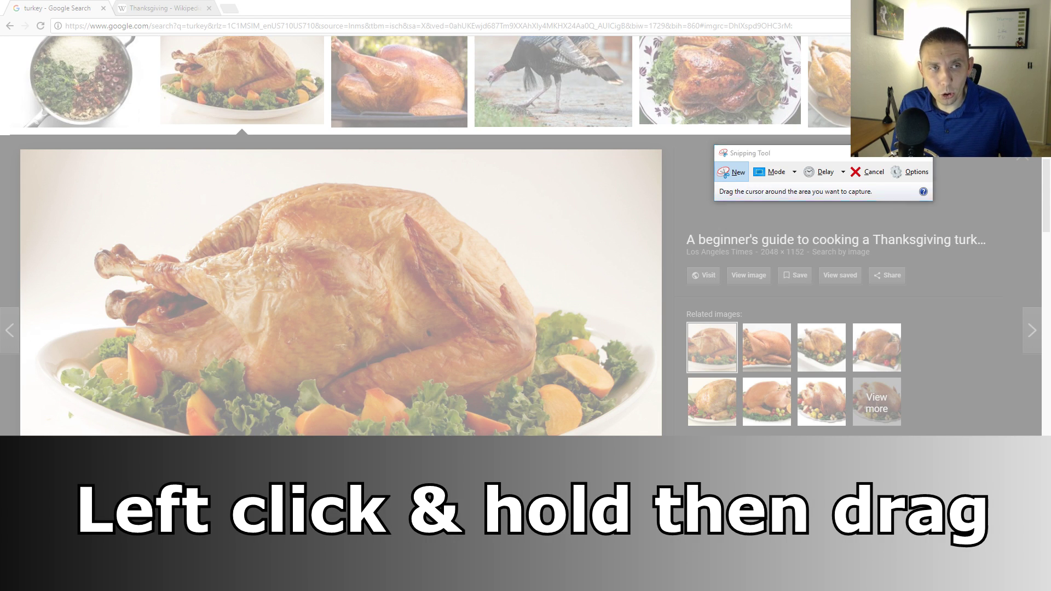
{"action": "left_click_drag", "start_coordinate": [69, 156], "coordinate": [639, 475]}
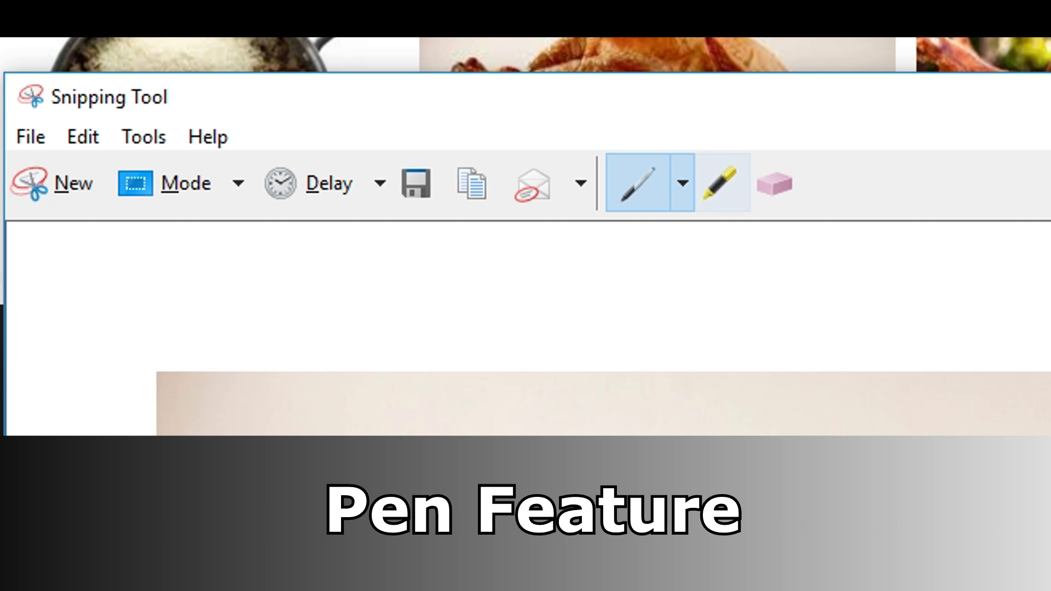
- With the Red Pen, draw a smiley face (loop, eye dot, smile) near the turkey's drumstick
{"action": "left_click", "coordinate": [683, 182]}
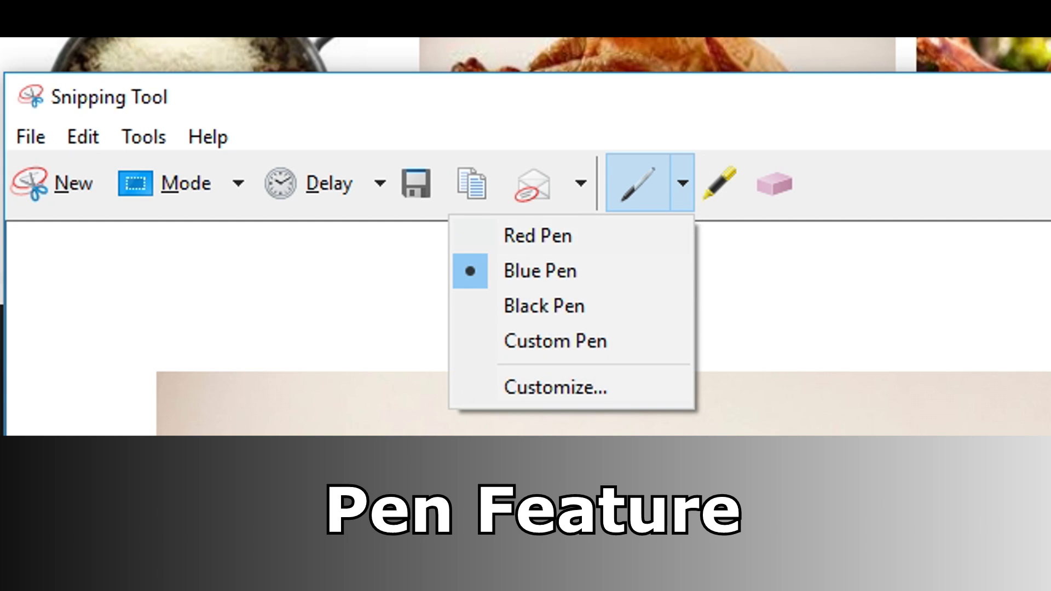
{"action": "key", "text": "Down"}
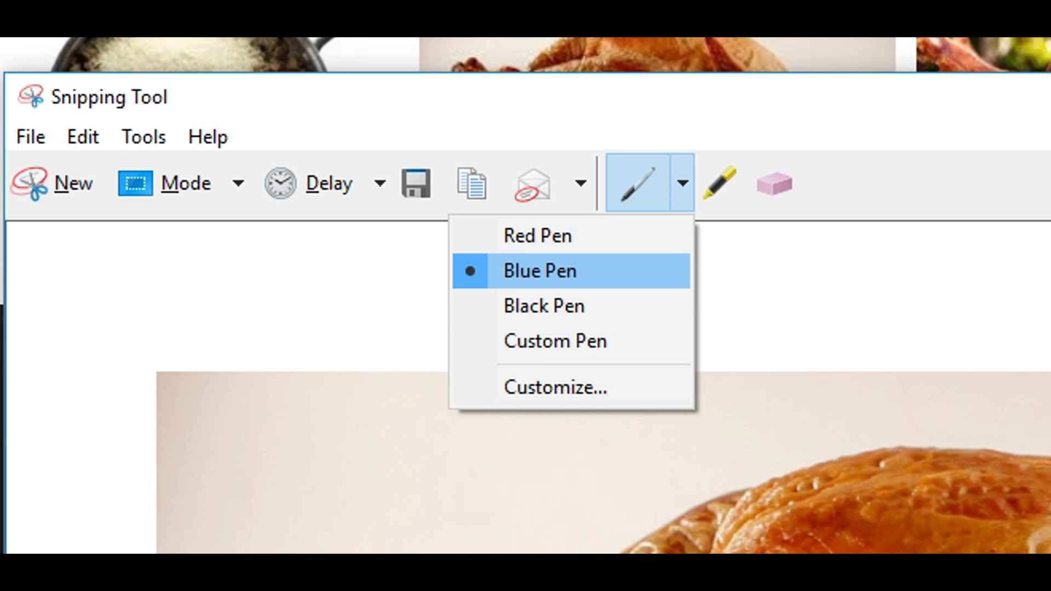
{"action": "key", "text": "Up"}
{"action": "key", "text": "Return"}
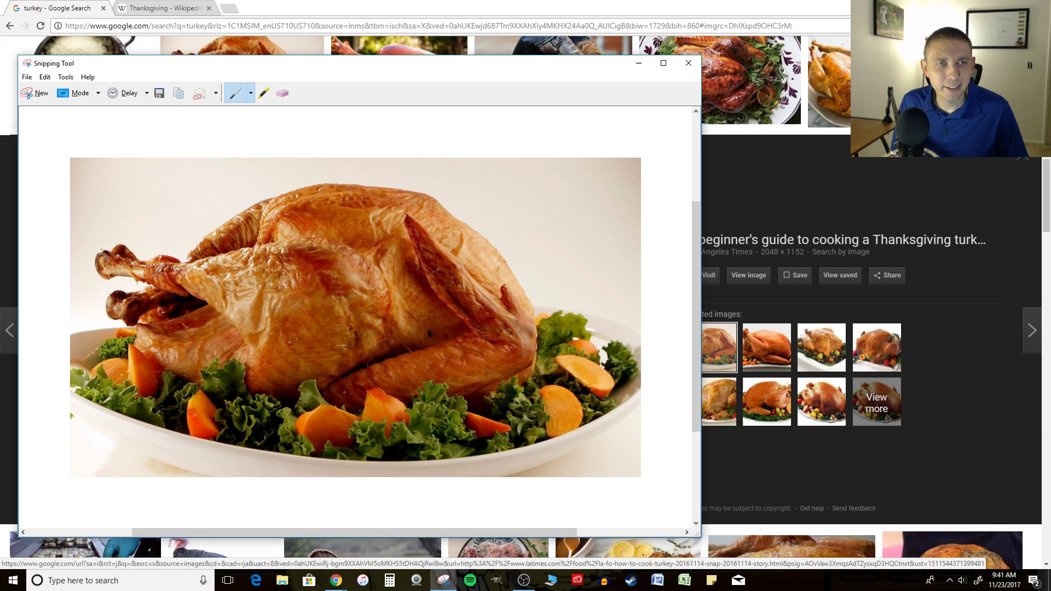
{"action": "left_click_drag", "start_coordinate": [415, 416], "coordinate": [459, 469]}
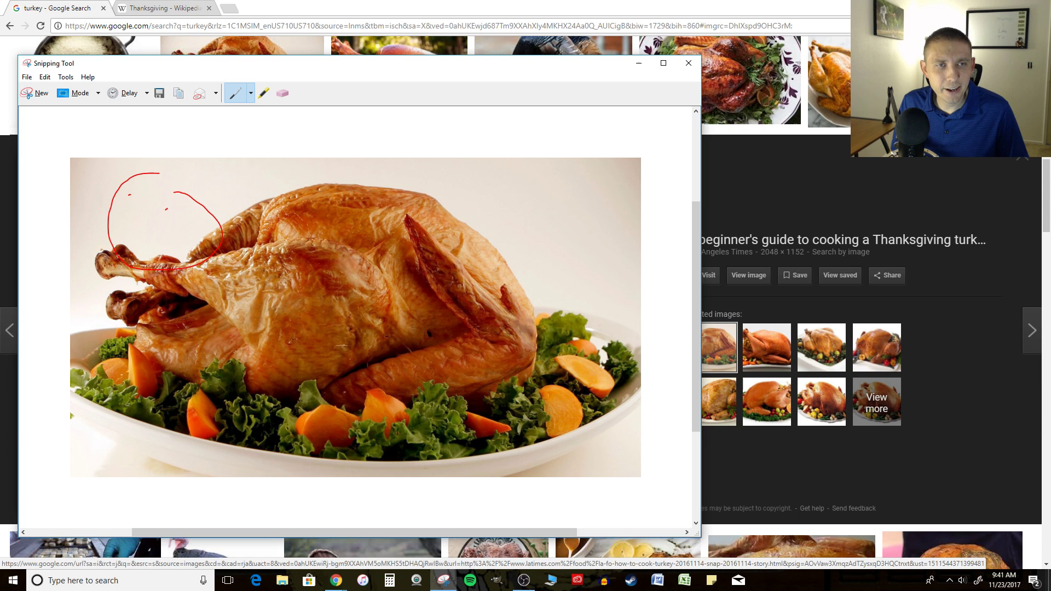
{"action": "left_click", "coordinate": [166, 209]}
{"action": "mouse_move", "coordinate": [135, 219]}
{"action": "left_mouse_down"}
{"action": "mouse_move", "coordinate": [151, 250]}
{"action": "mouse_move", "coordinate": [168, 239]}
{"action": "left_mouse_up"}
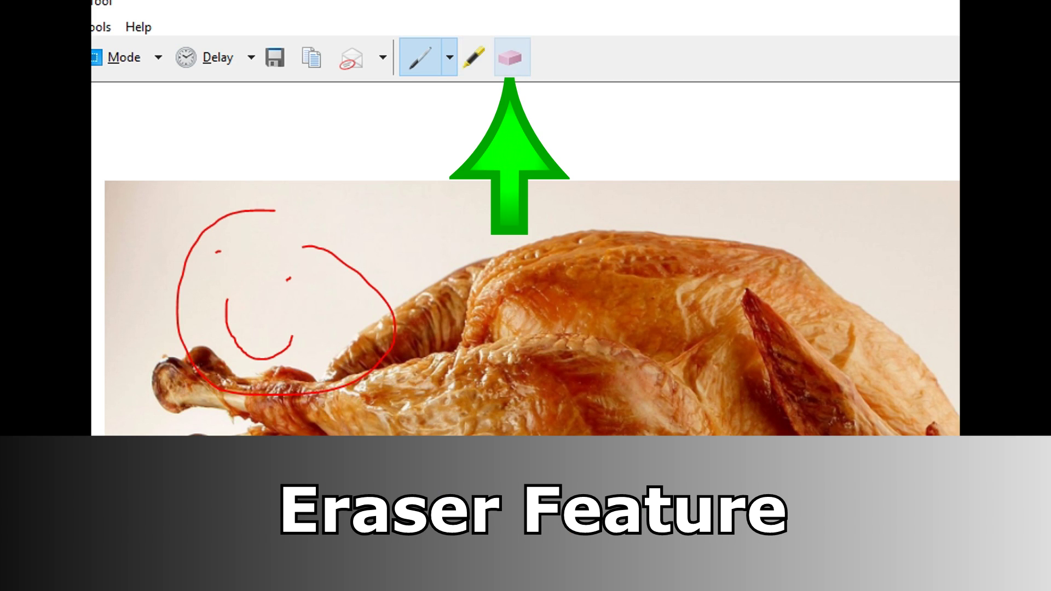
- Erase the red loop, smile and eye dot, leaving the turkey snip clean, and right-click it
{"action": "left_click", "coordinate": [283, 93]}
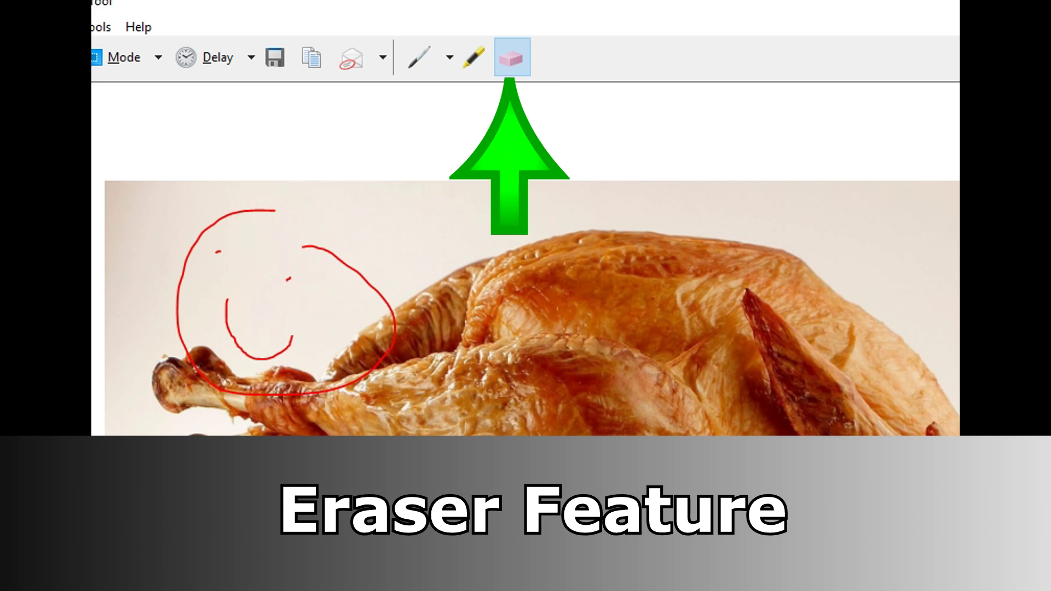
{"action": "left_click", "coordinate": [178, 296]}
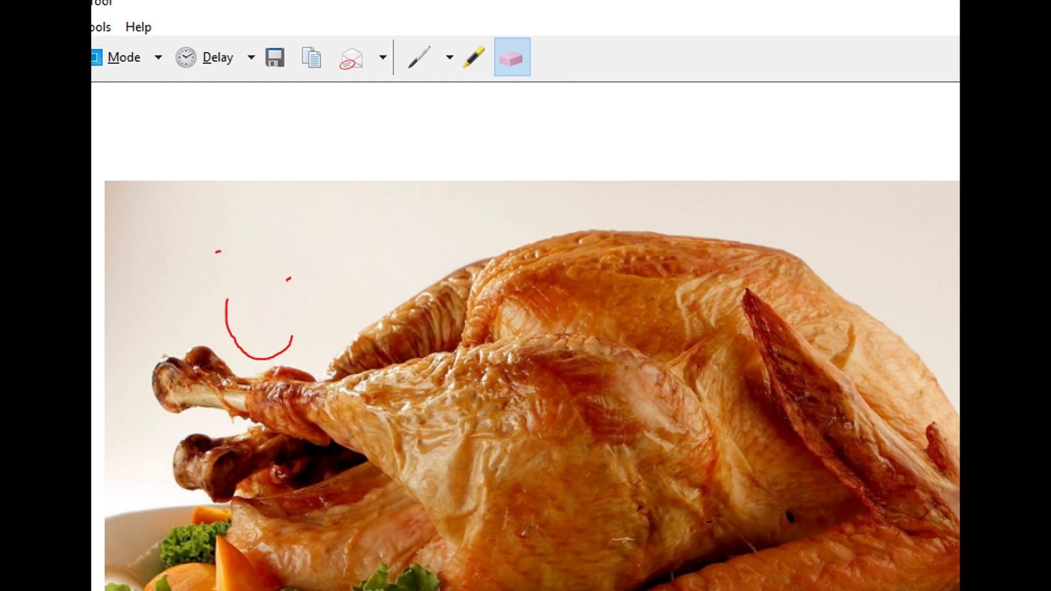
{"action": "left_click", "coordinate": [259, 357]}
{"action": "left_click", "coordinate": [218, 252]}
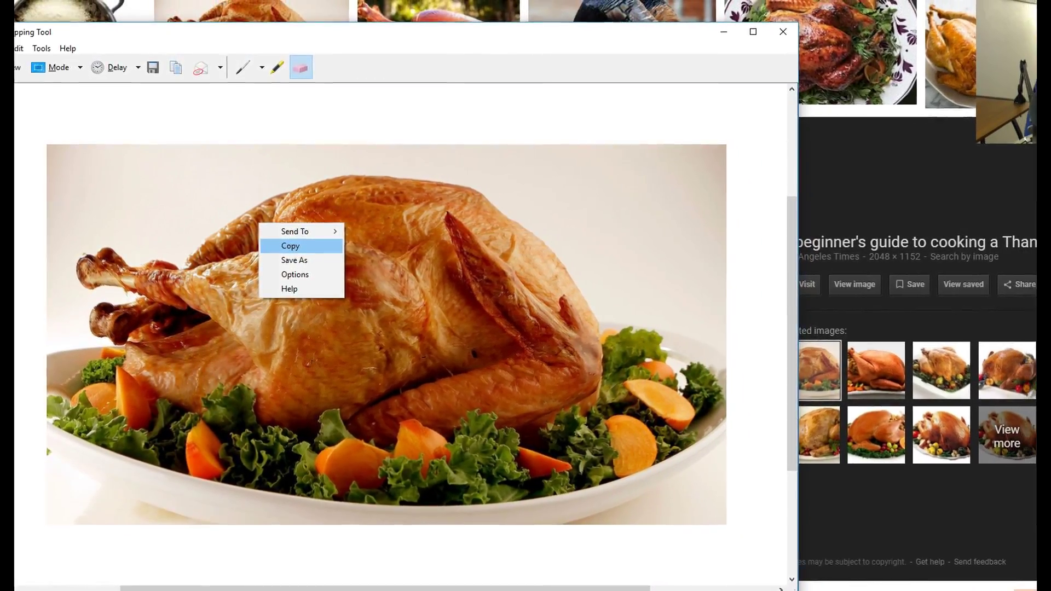
{"action": "left_click", "coordinate": [290, 246]}
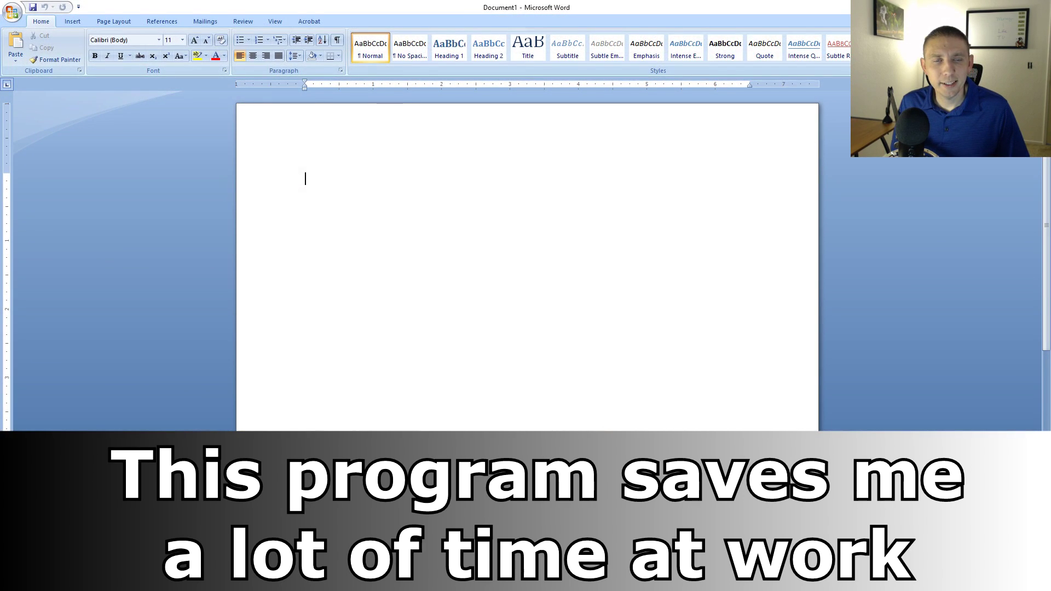
- Paste the clean turkey snip onto the blank Word page
{"action": "right_click", "coordinate": [361, 177]}
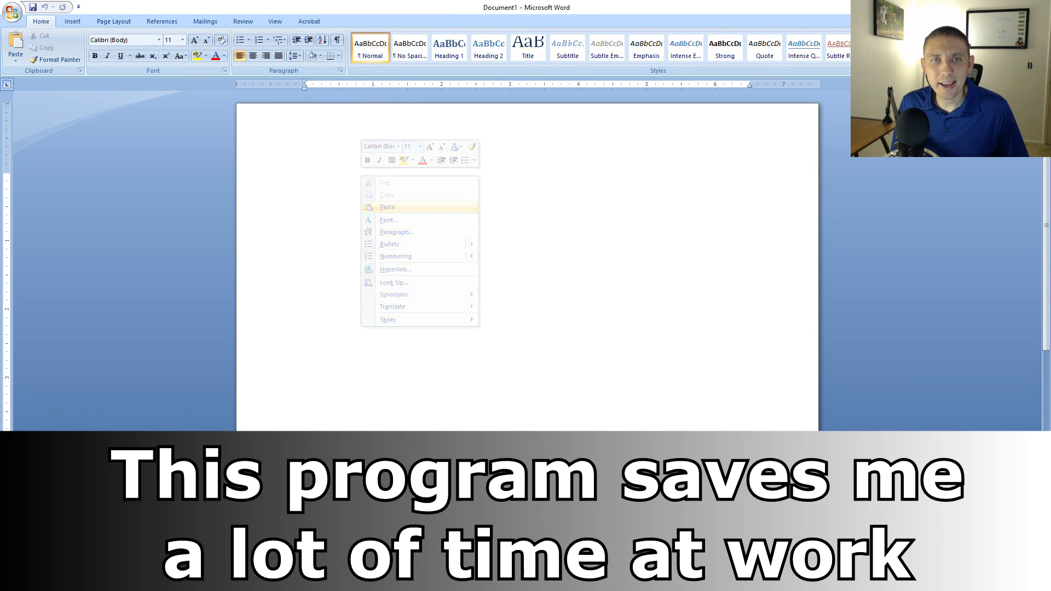
{"action": "left_click", "coordinate": [387, 207]}
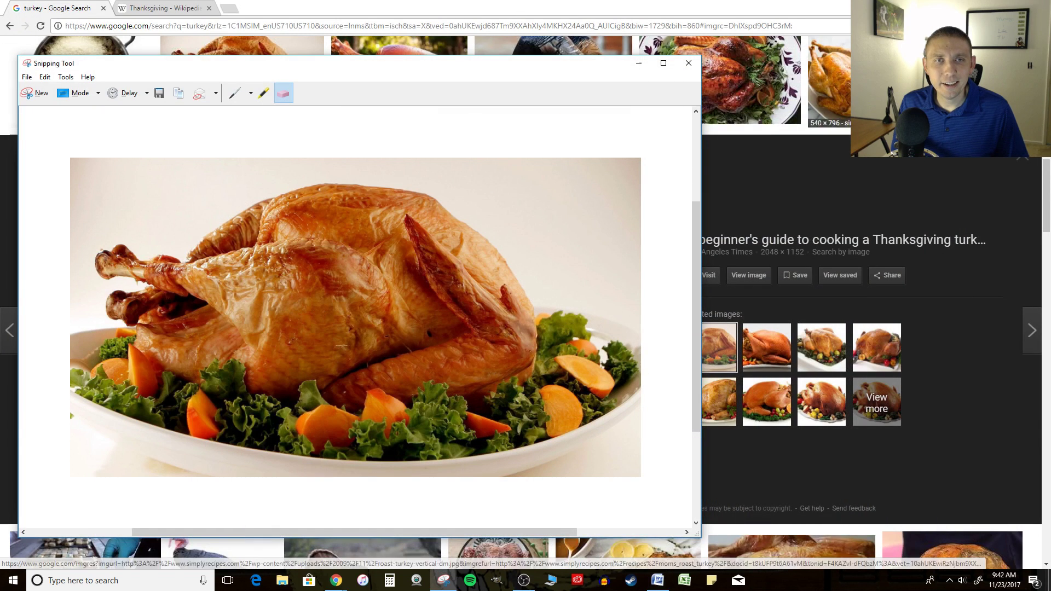
- Scribble red pen lines over the turkey and copy the scribbled snip
{"action": "left_click", "coordinate": [235, 93]}
{"action": "mouse_move", "coordinate": [235, 185]}
{"action": "left_mouse_down"}
{"action": "mouse_move", "coordinate": [375, 249]}
{"action": "mouse_move", "coordinate": [570, 222]}
{"action": "mouse_move", "coordinate": [285, 274]}
{"action": "mouse_move", "coordinate": [287, 226]}
{"action": "mouse_move", "coordinate": [474, 236]}
{"action": "left_mouse_up"}
{"action": "right_click", "coordinate": [323, 241]}
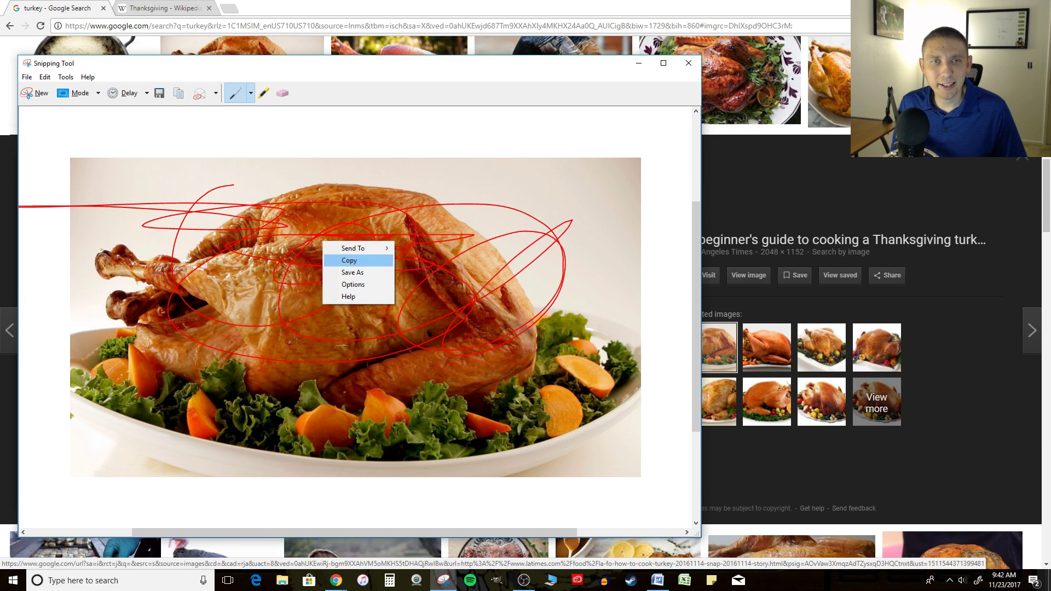
{"action": "left_click", "coordinate": [349, 261]}
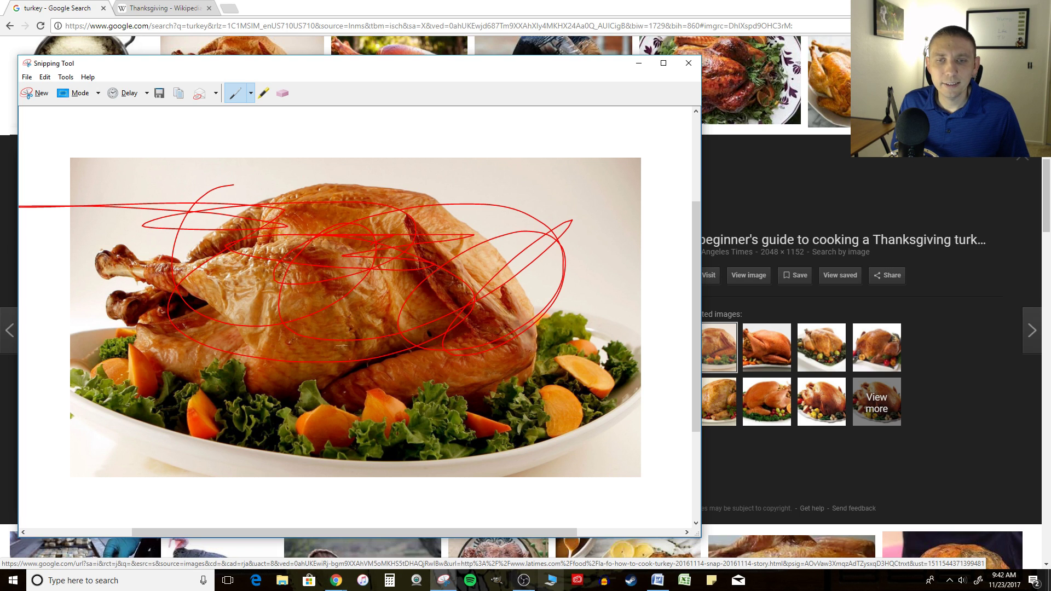
- In Word, replace the clean turkey picture with the red-scribbled version
{"action": "left_click", "coordinate": [658, 580]}
{"action": "left_click", "coordinate": [528, 296]}
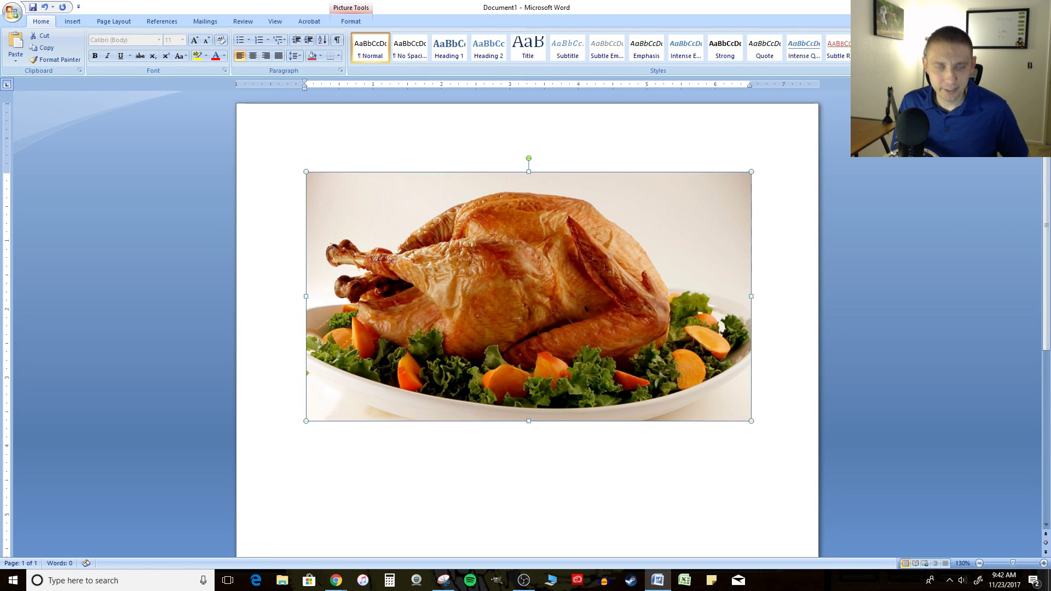
{"action": "key", "text": "Delete"}
{"action": "key", "text": "ctrl+v"}
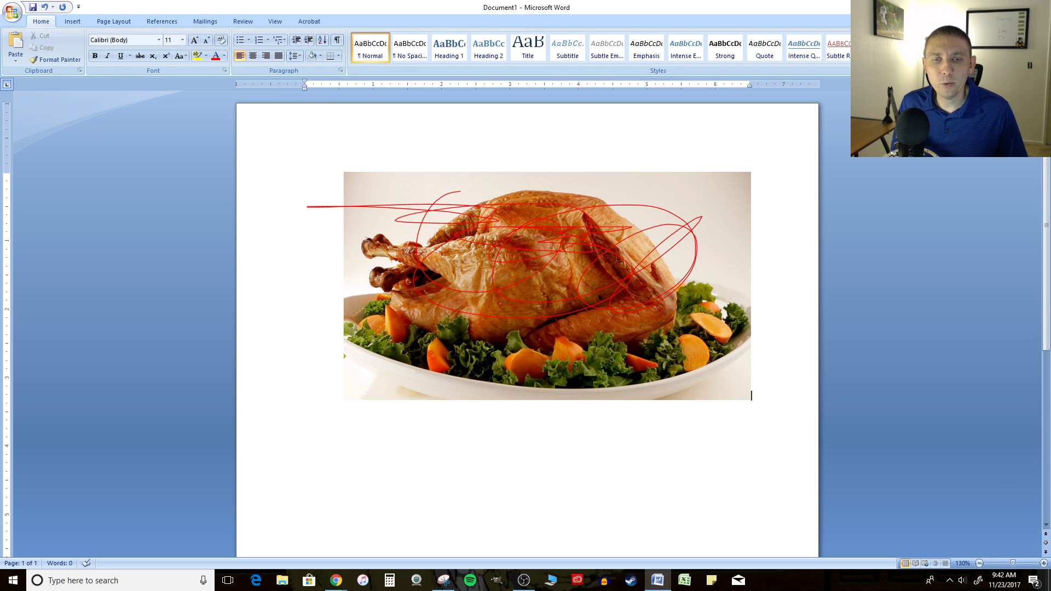
- Bring the Snipping Tool window with the red-scribbled turkey back in front of Word
{"action": "mouse_move", "coordinate": [443, 580]}
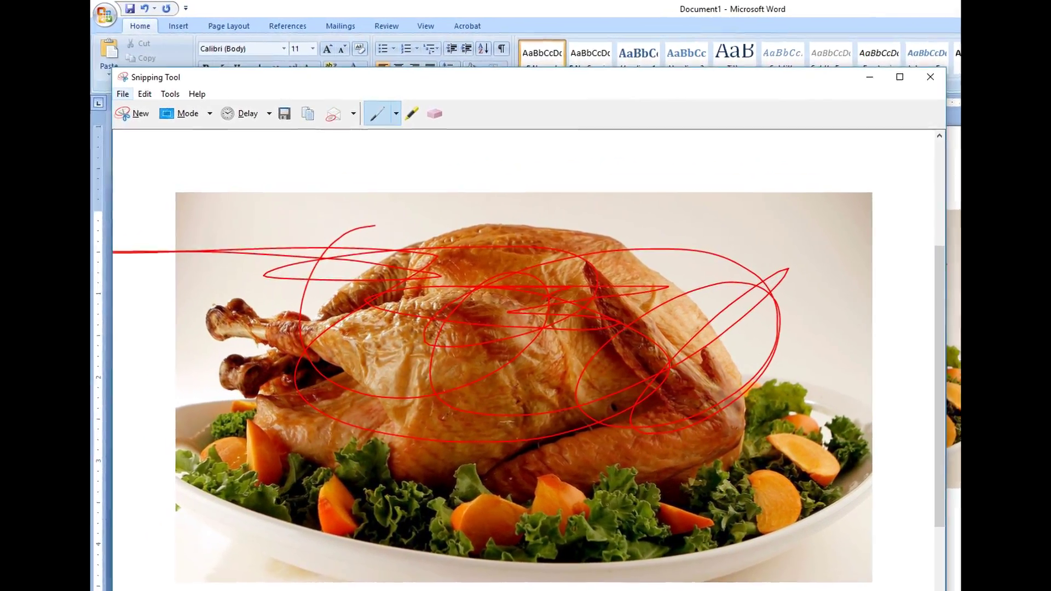
{"action": "key", "text": "alt+f"}
- Save the scribbled turkey snip to the Desktop as Capture.JPG and open it from there
{"action": "key", "text": "Down"}
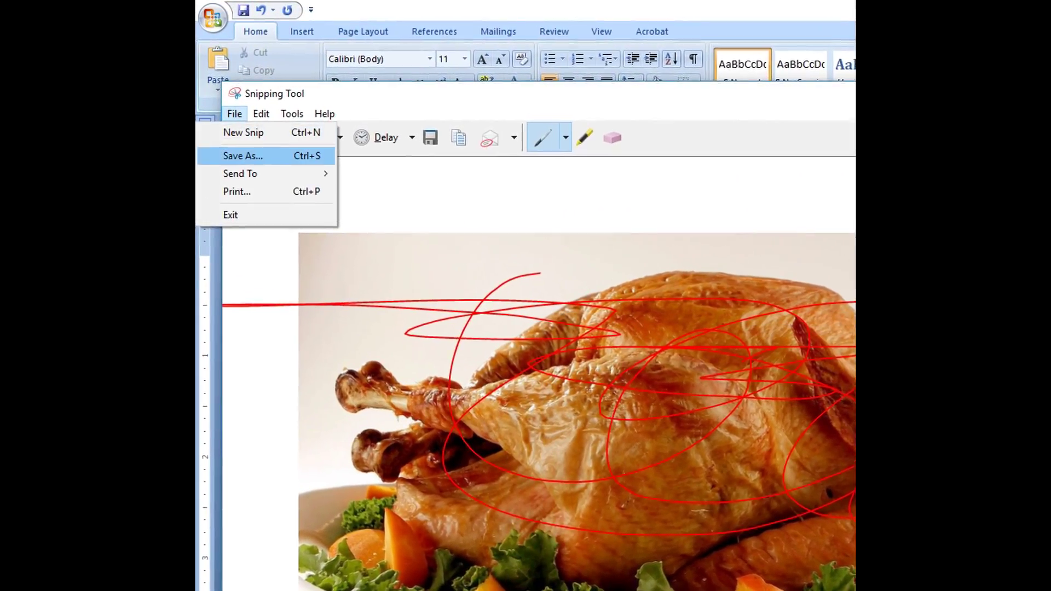
{"action": "key", "text": "Return"}
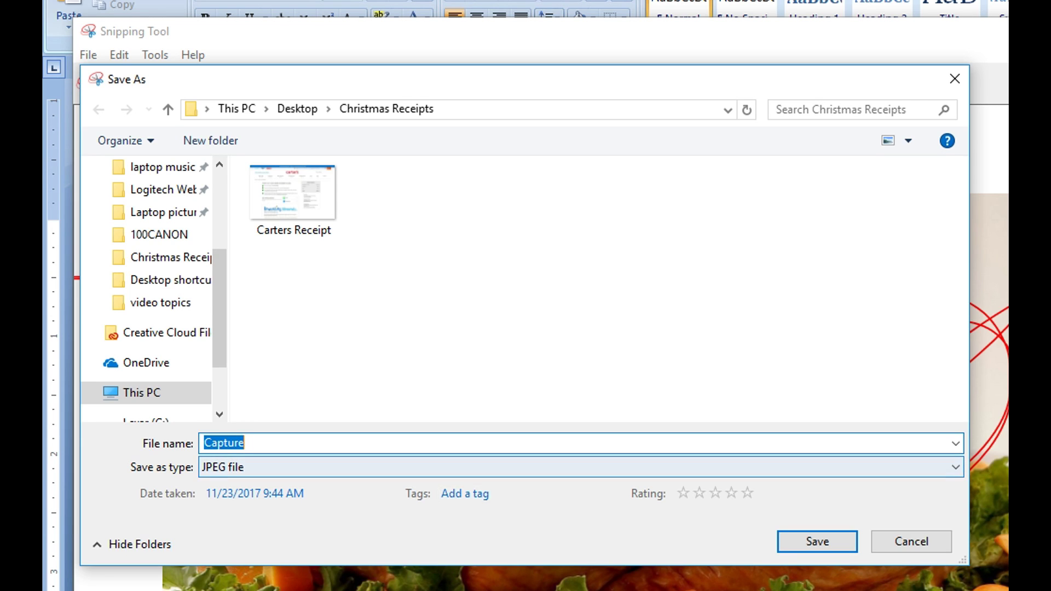
{"action": "scroll", "coordinate": [148, 290], "scroll_direction": "up", "scroll_amount": 3}
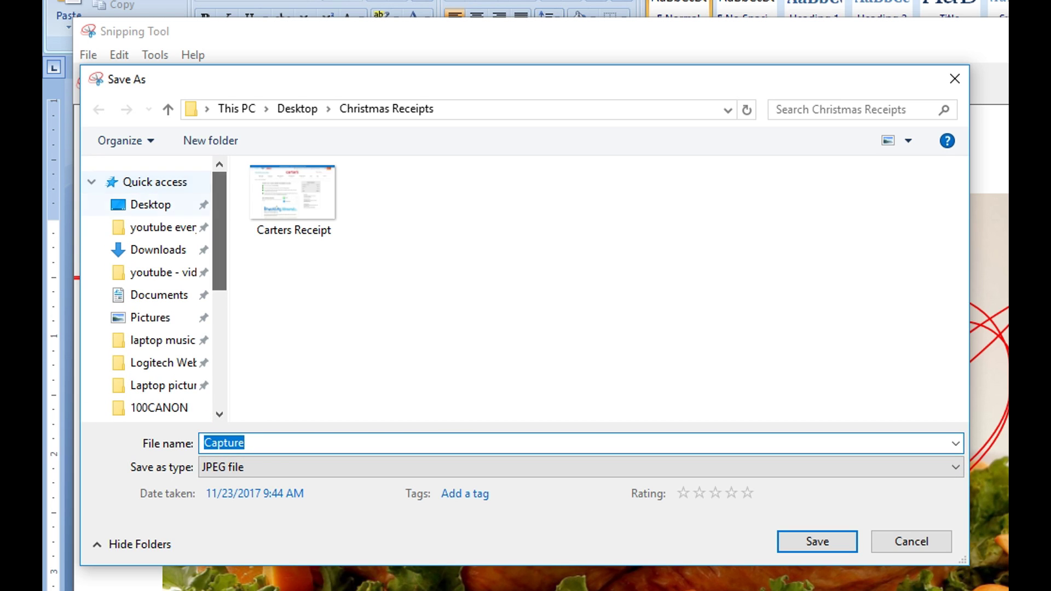
{"action": "left_click", "coordinate": [150, 204]}
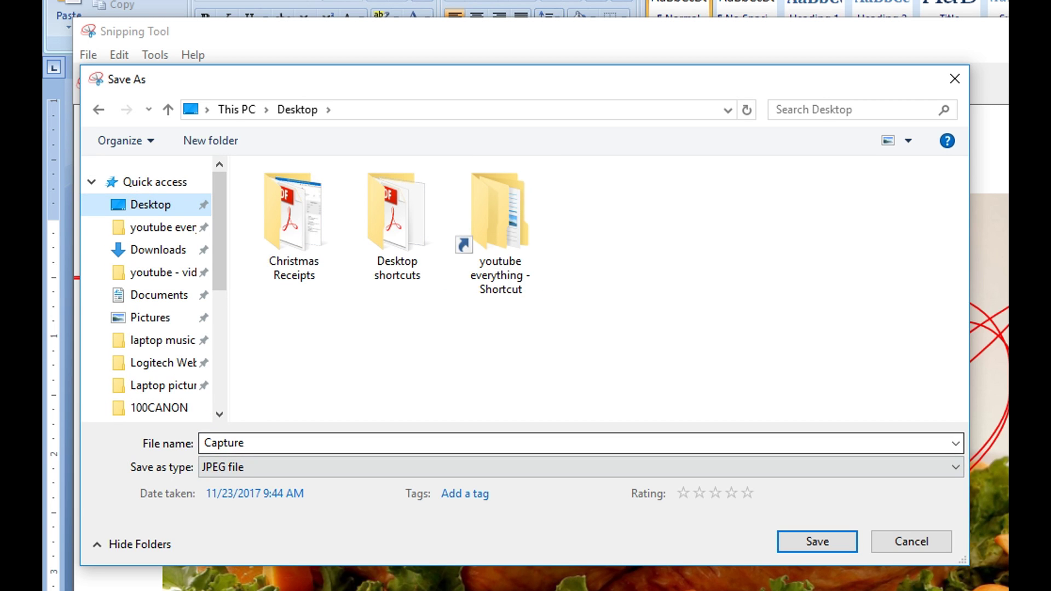
{"action": "left_click", "coordinate": [817, 542]}
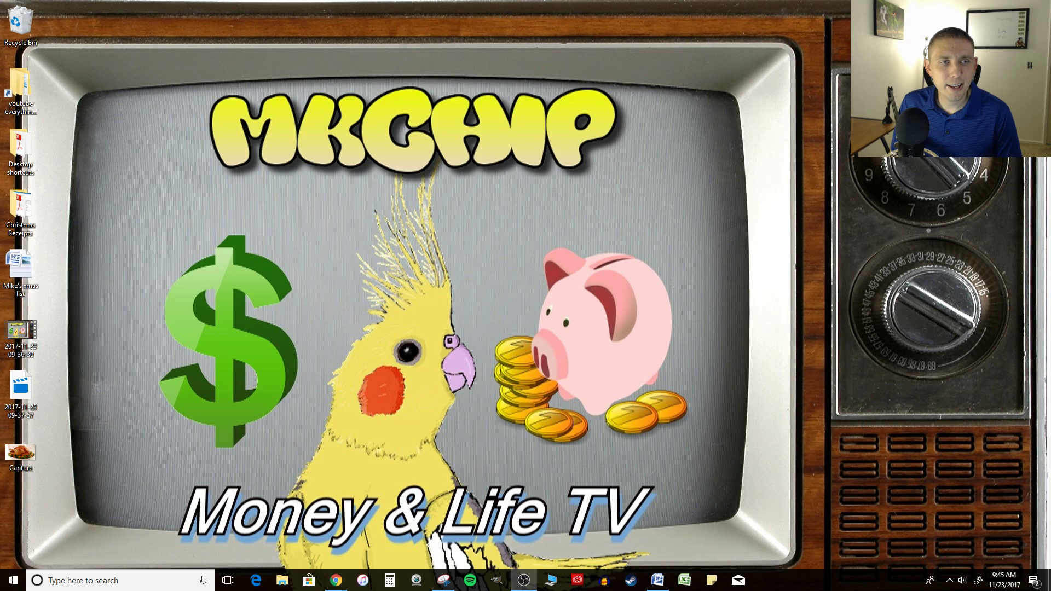
{"action": "double_click", "coordinate": [21, 454]}
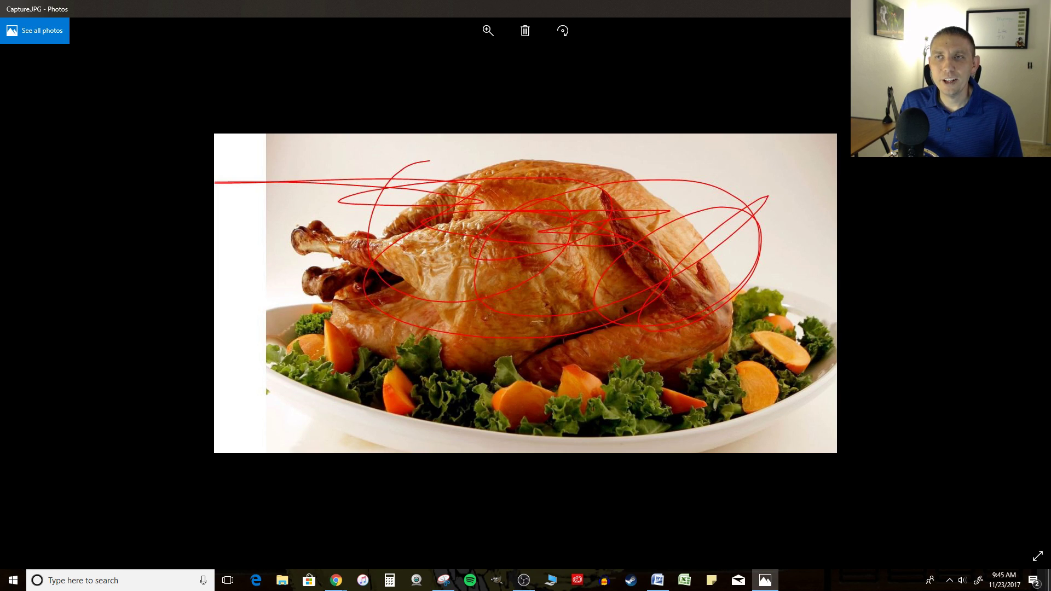
{"action": "key", "text": "alt+F4"}
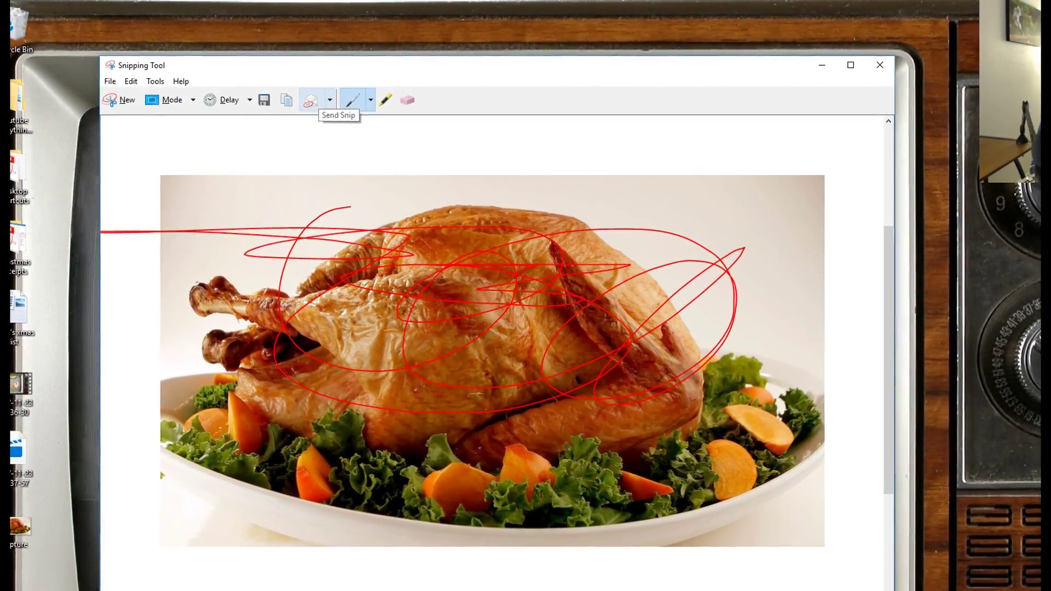
- Show the Send Snip email recipient options, then list the available snip shapes
{"action": "left_click", "coordinate": [321, 96]}
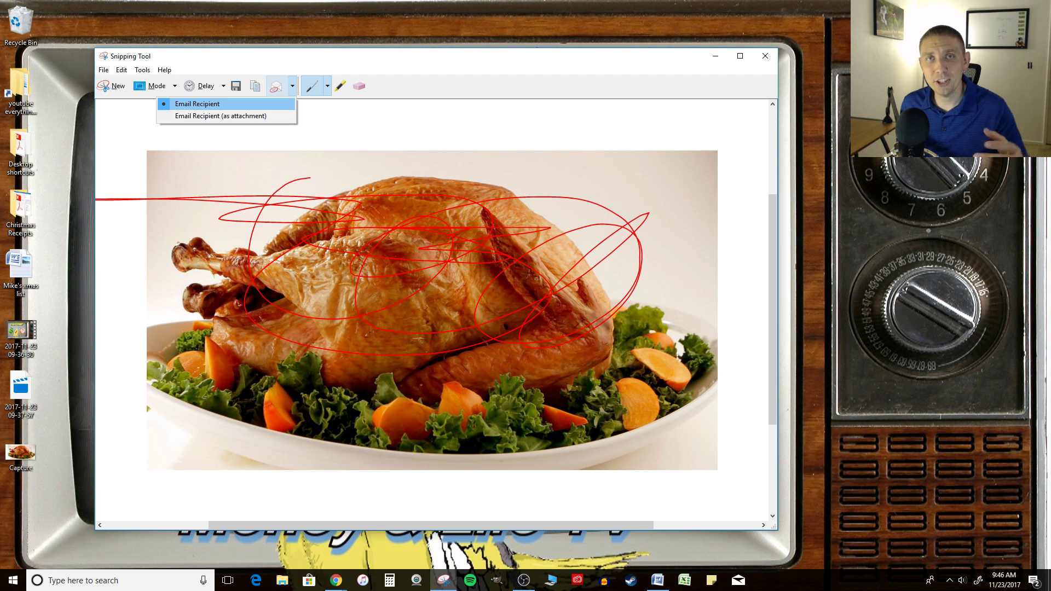
{"action": "key", "text": "alt+m"}
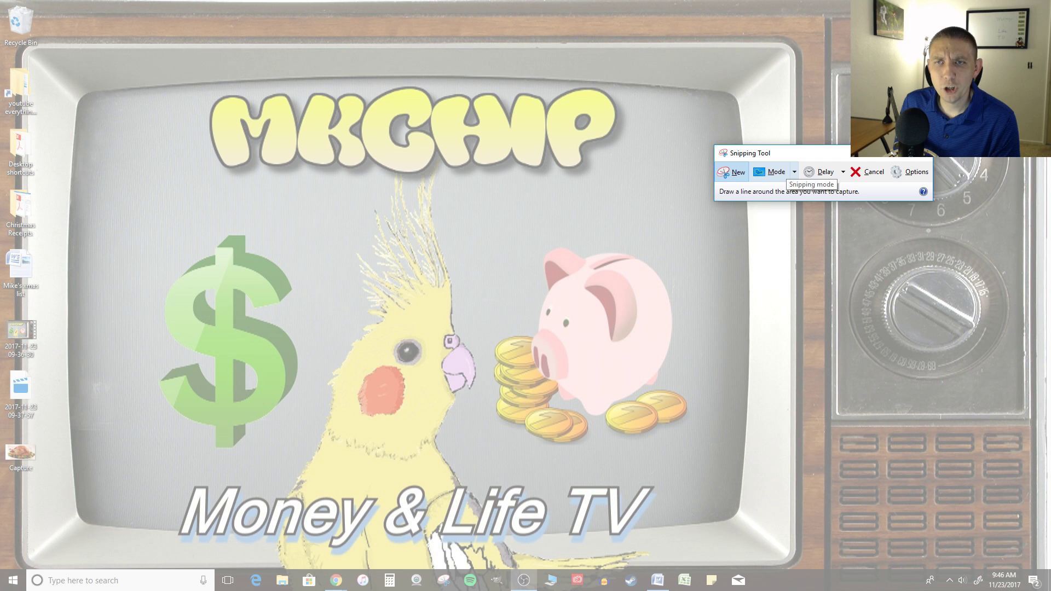
- Switch Snipping Tool to Free-form Snip and start a new snip over the piggy bank and cockatiel wallpaper
{"action": "key", "text": "alt+m"}
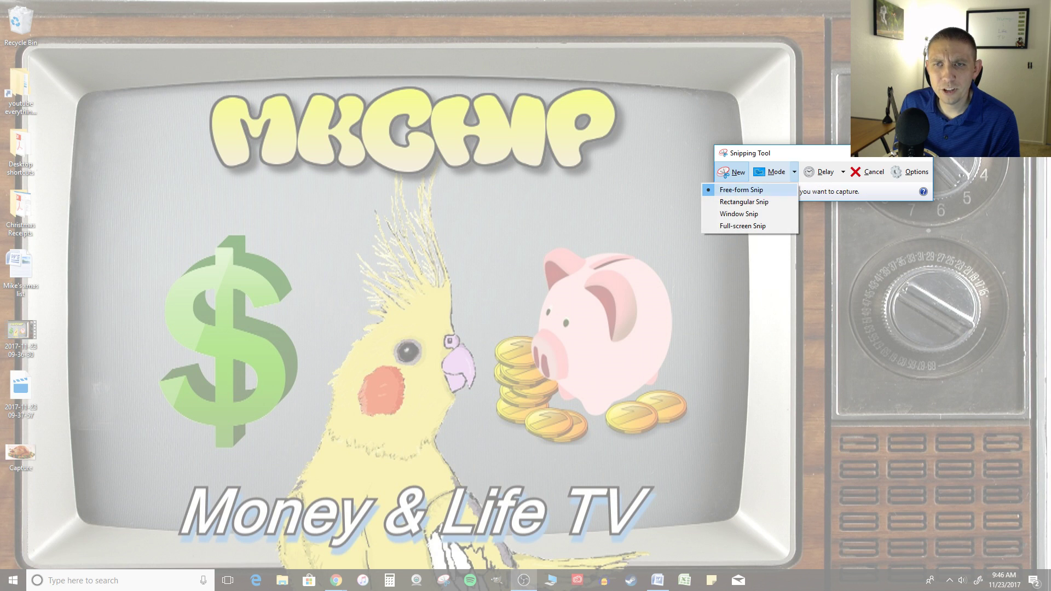
{"action": "key", "text": "Return"}
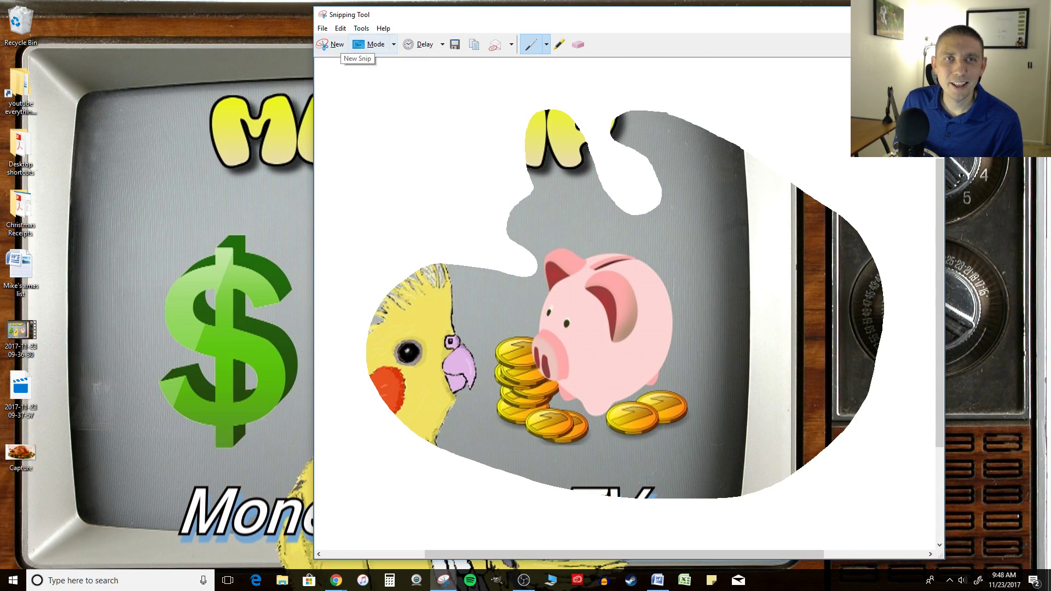
{"action": "left_click", "coordinate": [333, 46]}
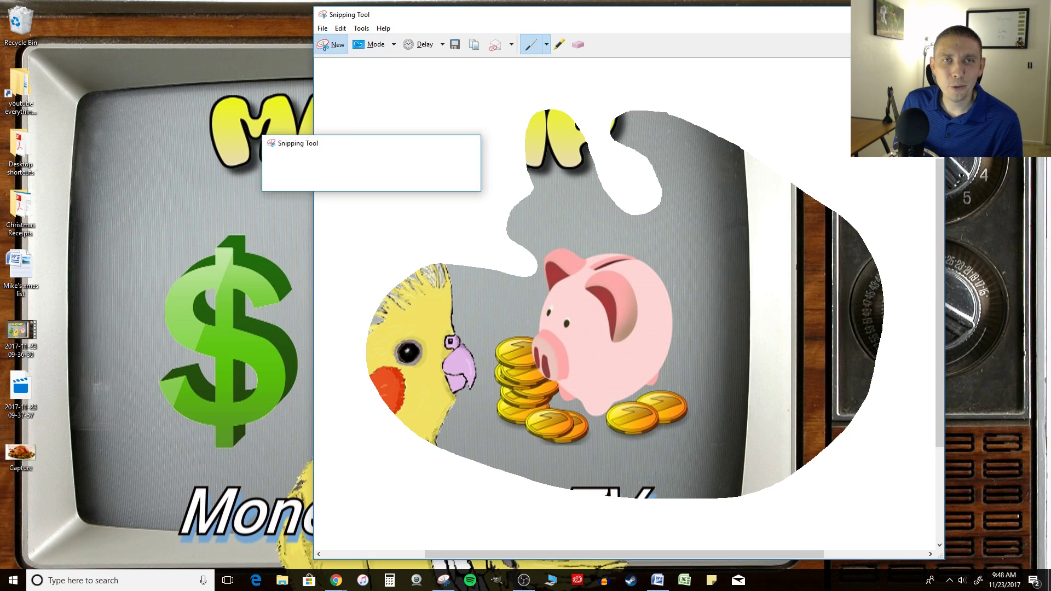
{"action": "left_click", "coordinate": [342, 162]}
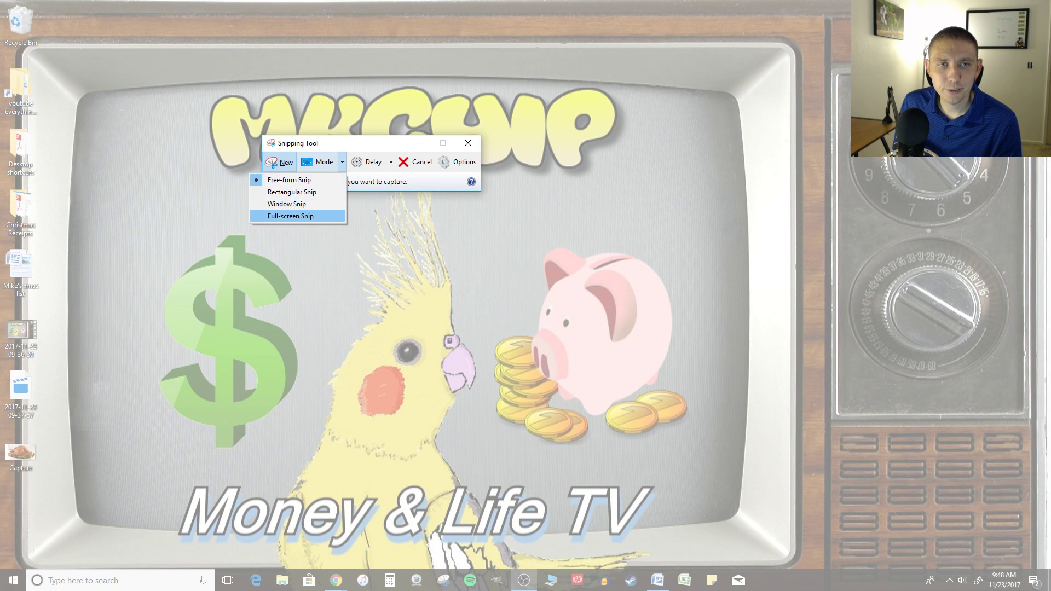
- Choose Full-screen Snip to capture the entire desktop
{"action": "left_click", "coordinate": [290, 216]}
{"action": "scroll", "coordinate": [454, 303], "scroll_direction": "down", "scroll_amount": 5}
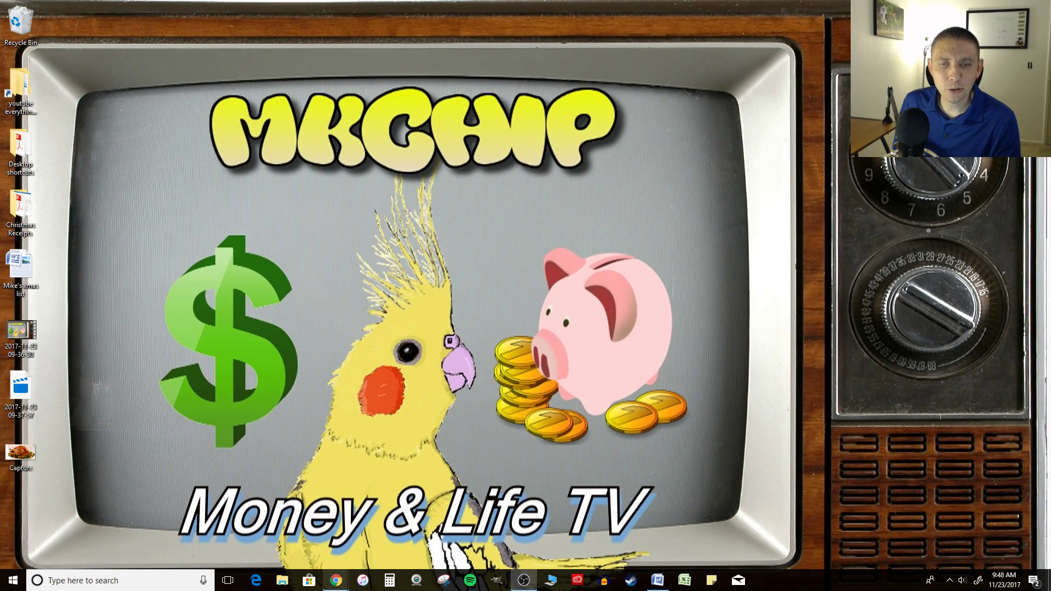
- Return to Chrome's Thanksgiving article, scroll to History, and launch Snipping Tool over it
{"action": "mouse_move", "coordinate": [336, 580]}
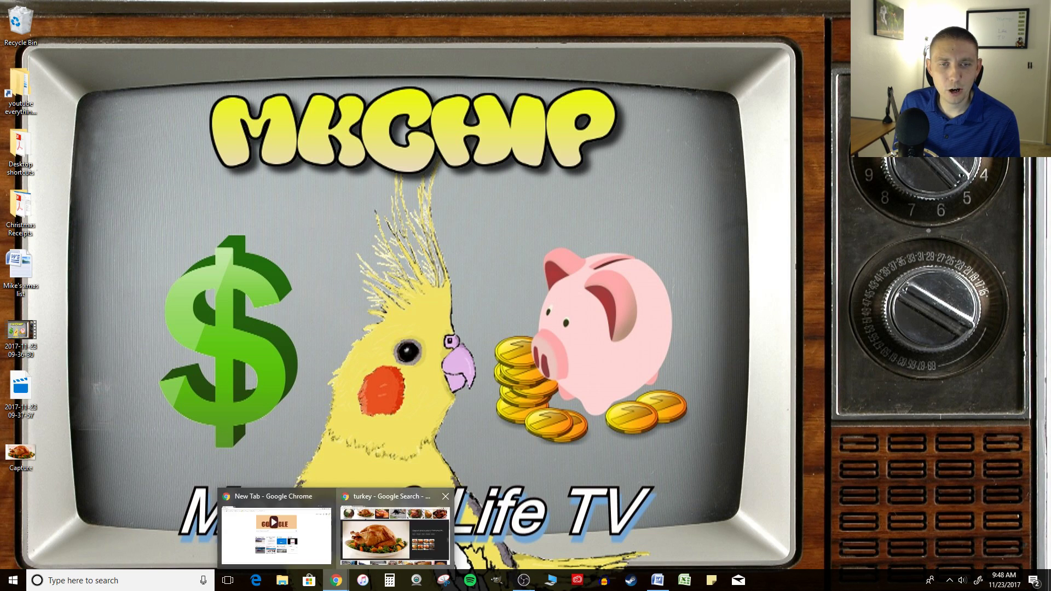
{"action": "left_click", "coordinate": [394, 533]}
{"action": "key", "text": "ctrl+Tab"}
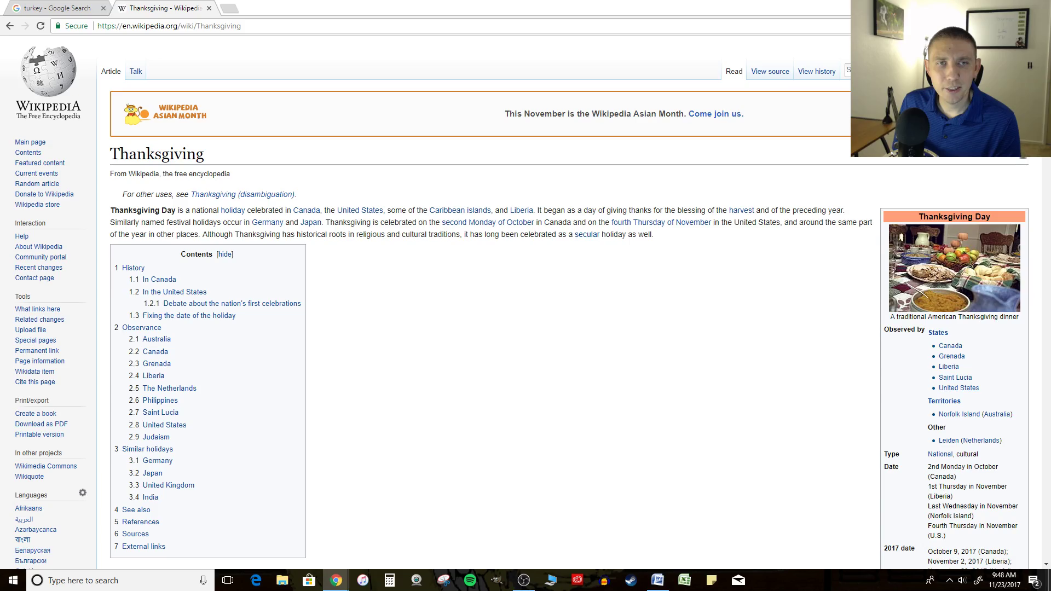
{"action": "scroll", "coordinate": [526, 301], "scroll_direction": "down", "scroll_amount": 7}
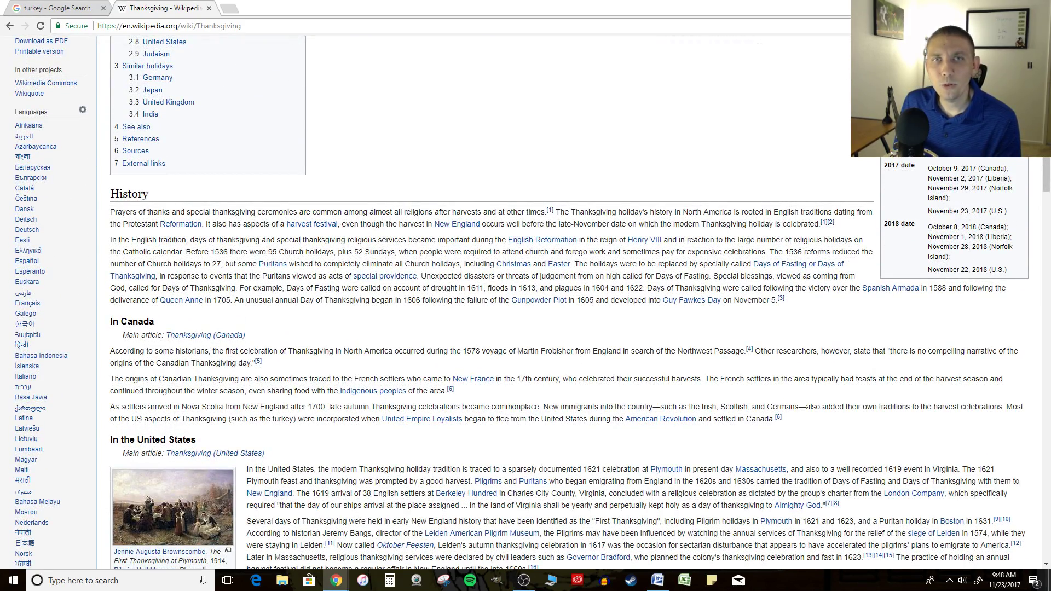
{"action": "left_click", "coordinate": [444, 580]}
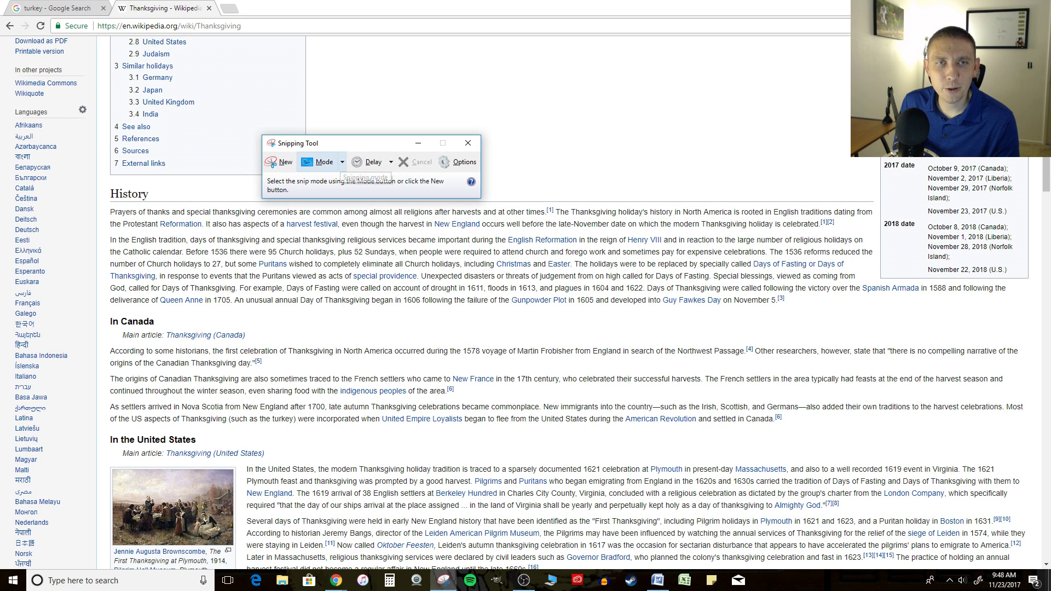
{"action": "left_click", "coordinate": [339, 163]}
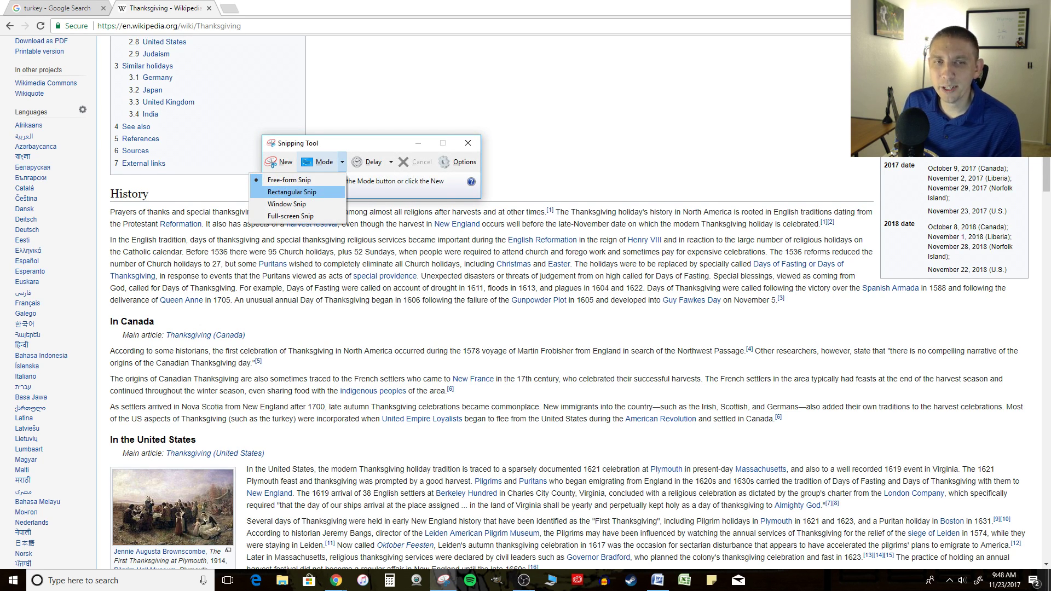
- Rectangular-snip the History paragraphs and highlight 'In the English tradition' and the Puritans phrase in yellow
{"action": "left_click", "coordinate": [291, 192]}
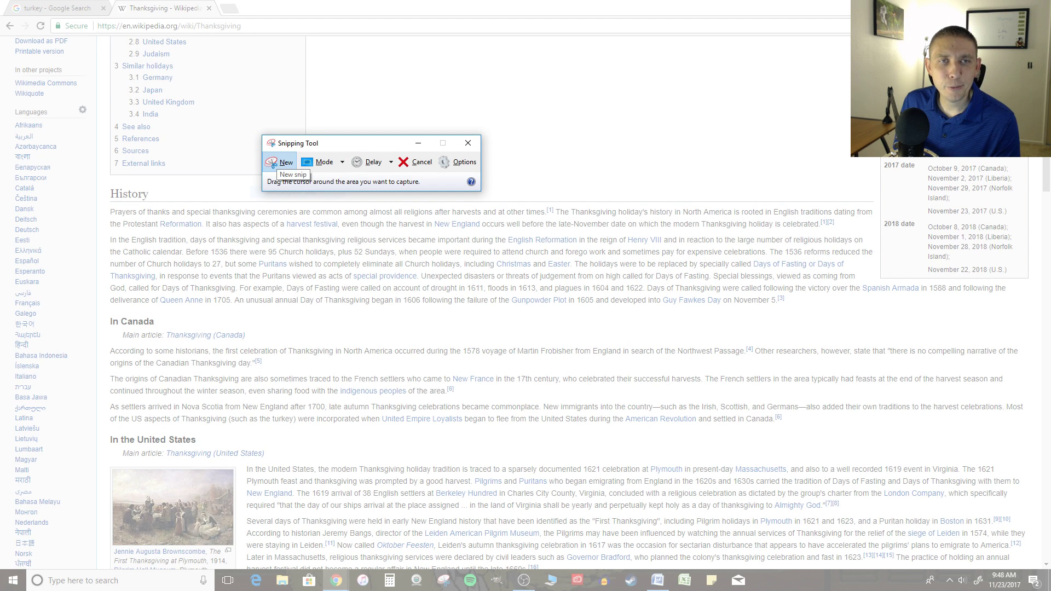
{"action": "left_click_drag", "start_coordinate": [95, 169], "coordinate": [955, 341]}
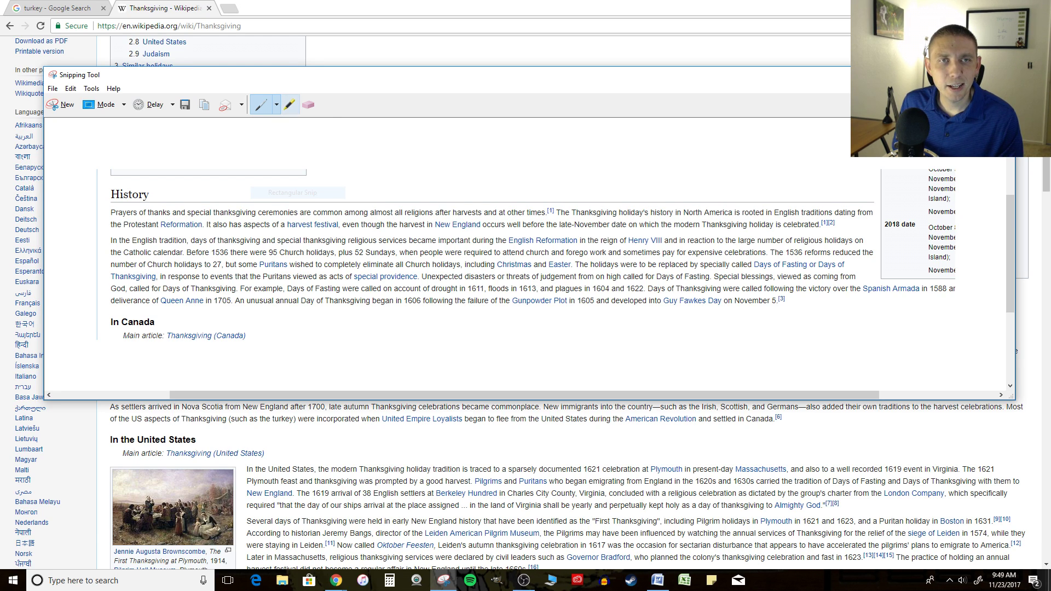
{"action": "left_click", "coordinate": [289, 105]}
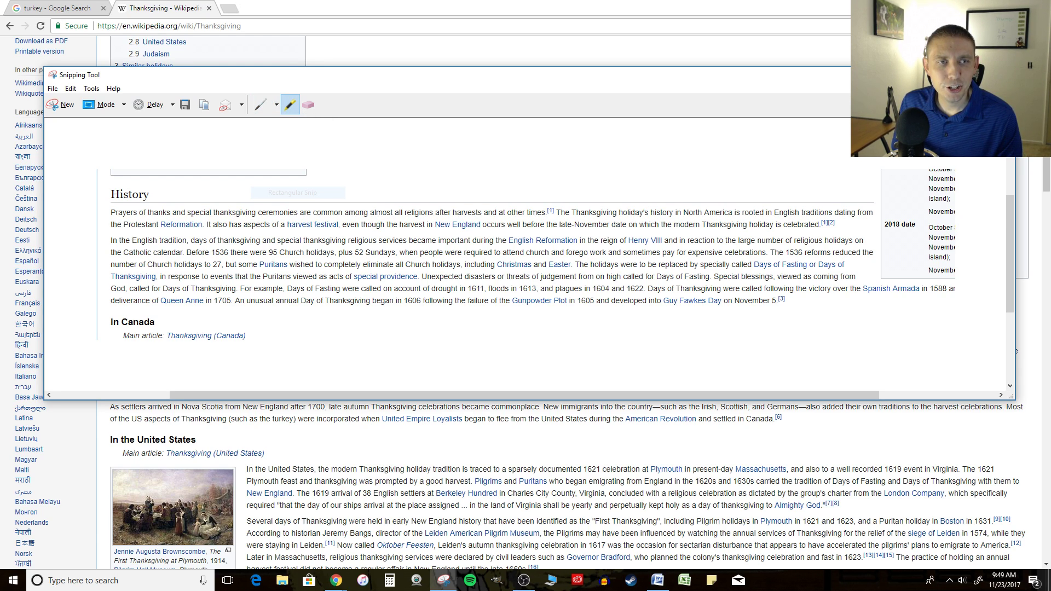
{"action": "left_click_drag", "start_coordinate": [110, 241], "coordinate": [484, 241]}
{"action": "left_click_drag", "start_coordinate": [230, 264], "coordinate": [444, 259]}
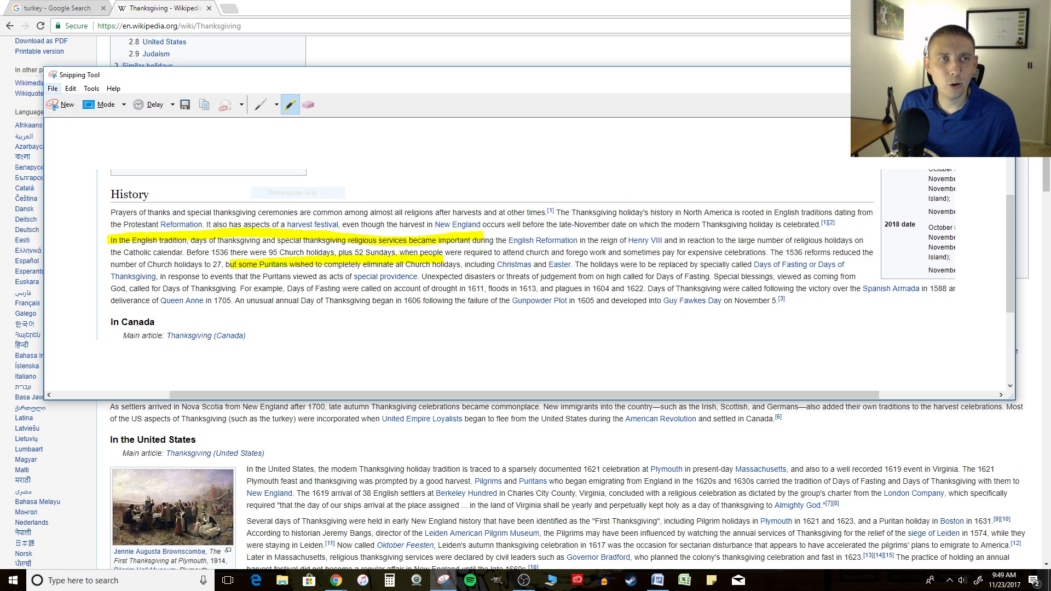
- Save the highlighted snip as Capture on the desktop, replacing the existing file
{"action": "left_click", "coordinate": [52, 88]}
{"action": "left_click", "coordinate": [25, 117]}
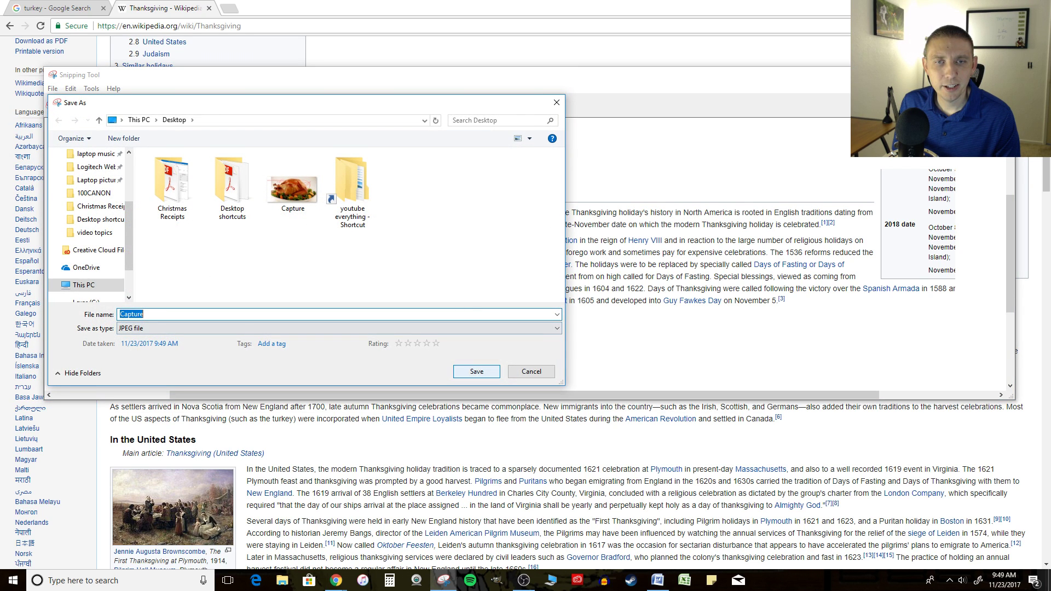
{"action": "left_click", "coordinate": [476, 371]}
{"action": "left_click", "coordinate": [547, 289]}
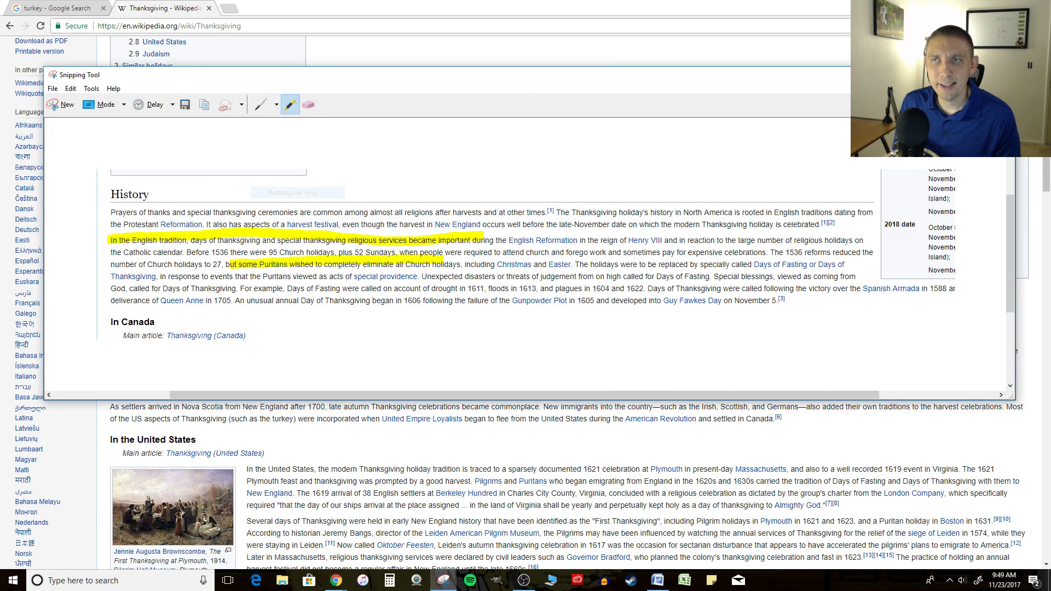
- Clear the windows away and open the new Capture image from the desktop
{"action": "left_click", "coordinate": [336, 580]}
{"action": "left_click", "coordinate": [443, 580]}
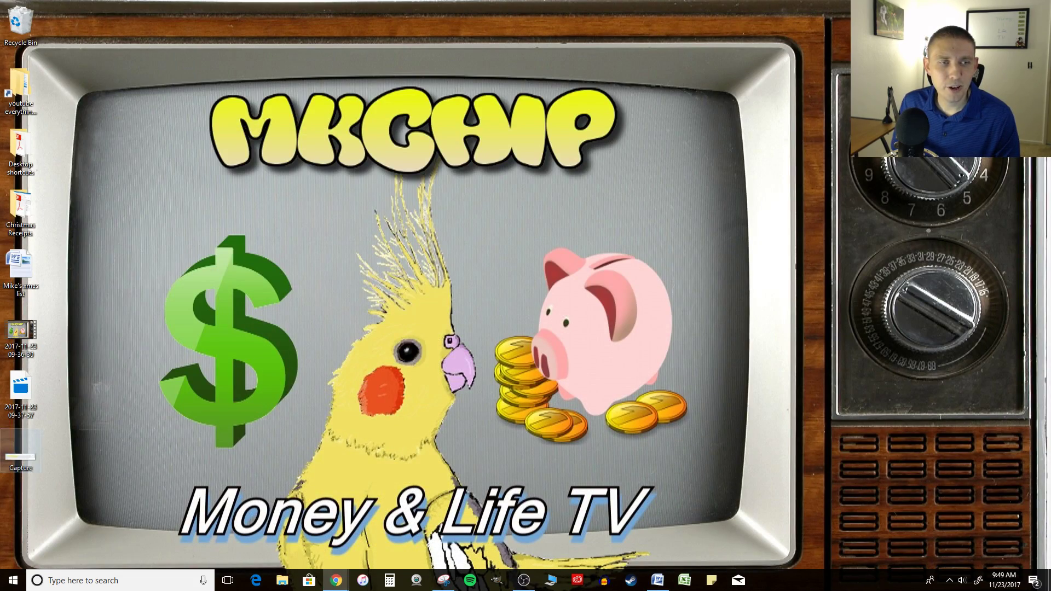
{"action": "double_click", "coordinate": [21, 457]}
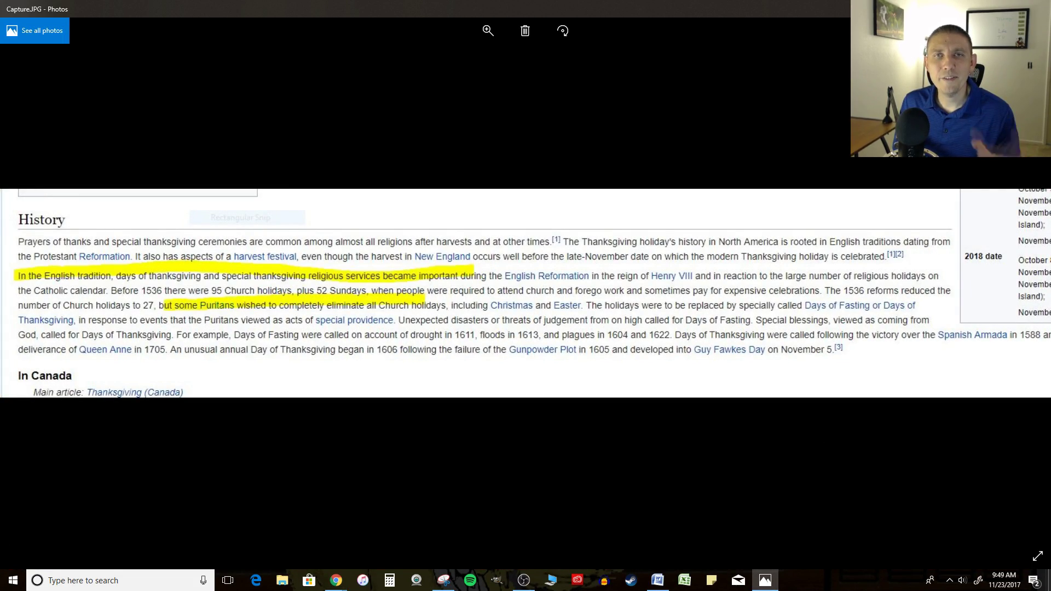